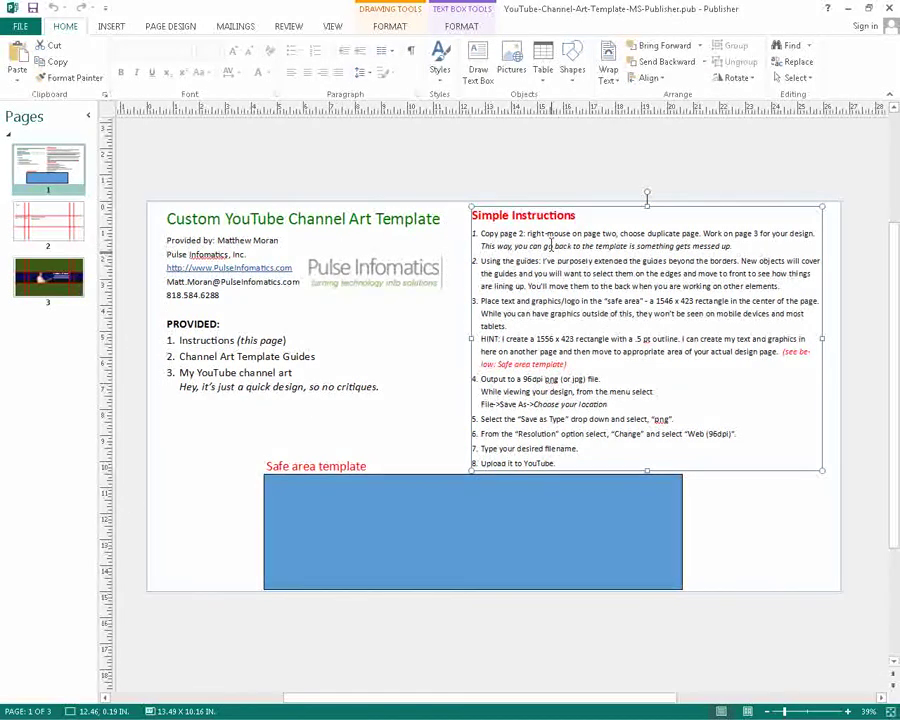
left_click(351, 442)
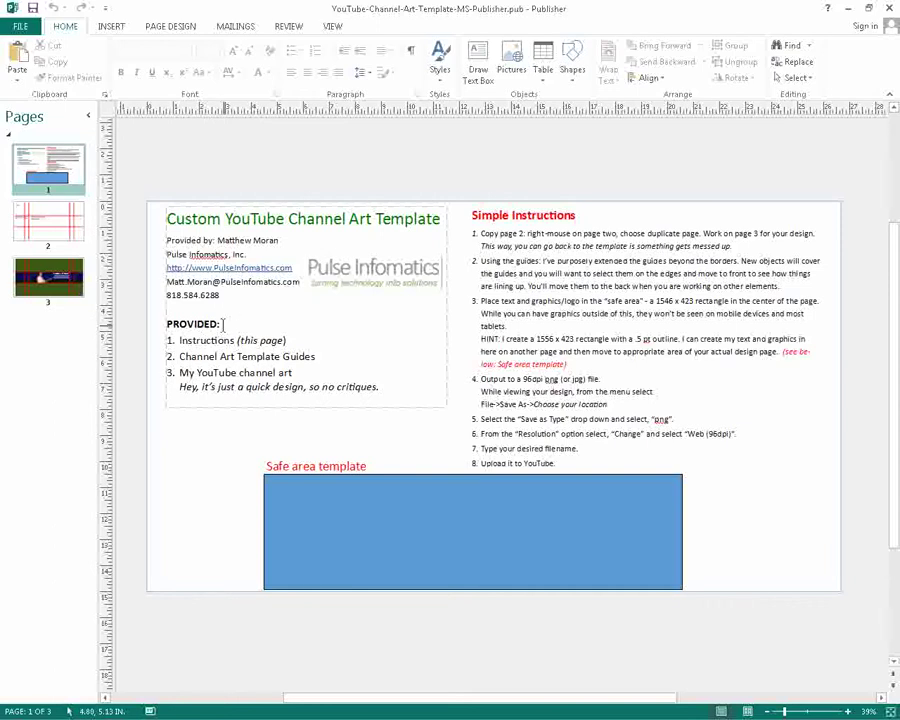
left_click(52, 228)
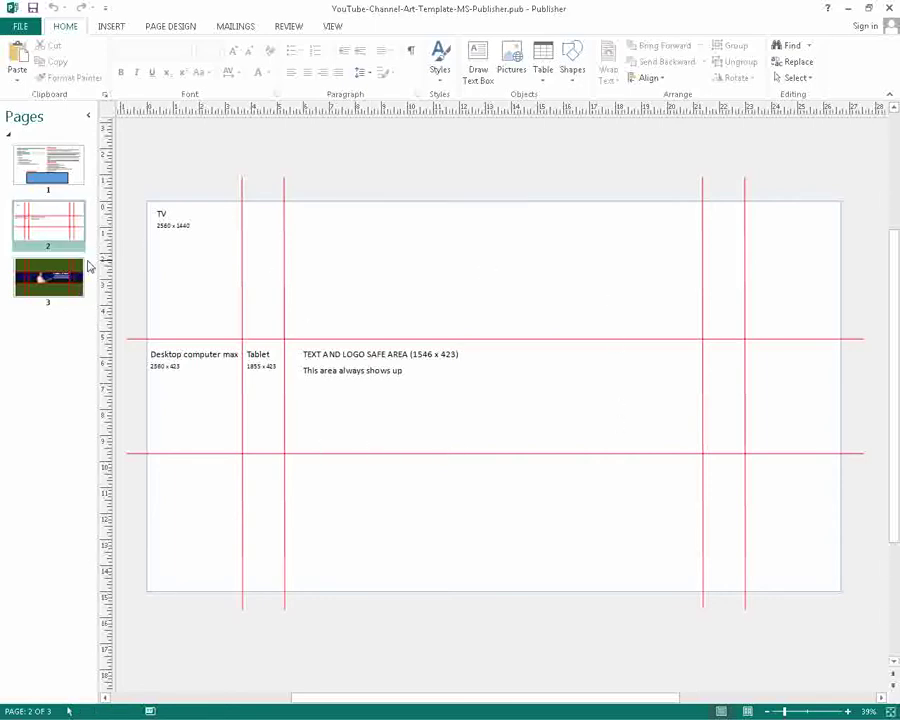
left_click(57, 268)
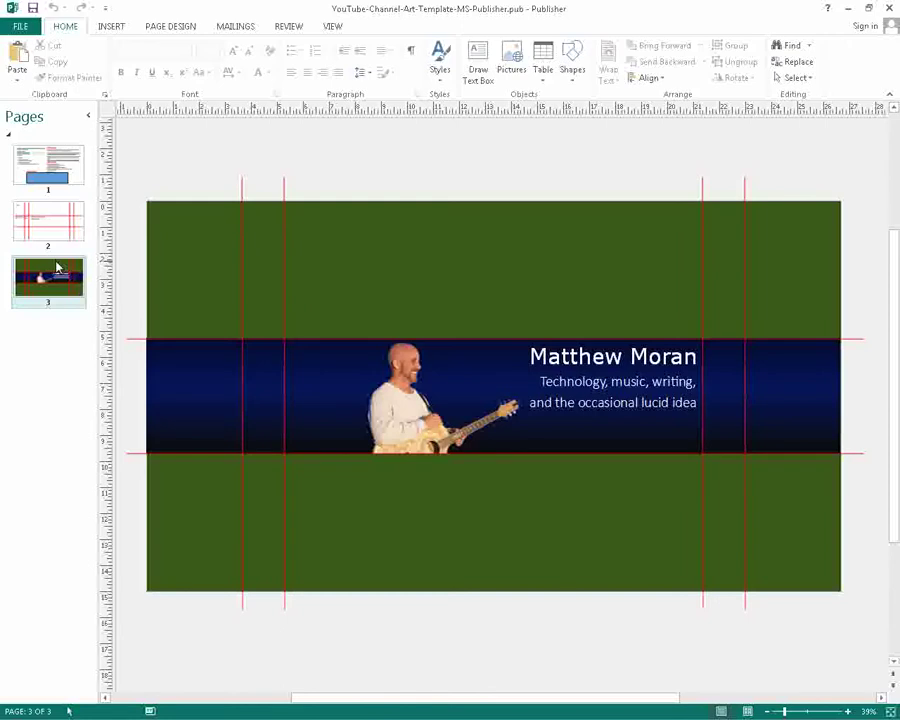
left_click(54, 172)
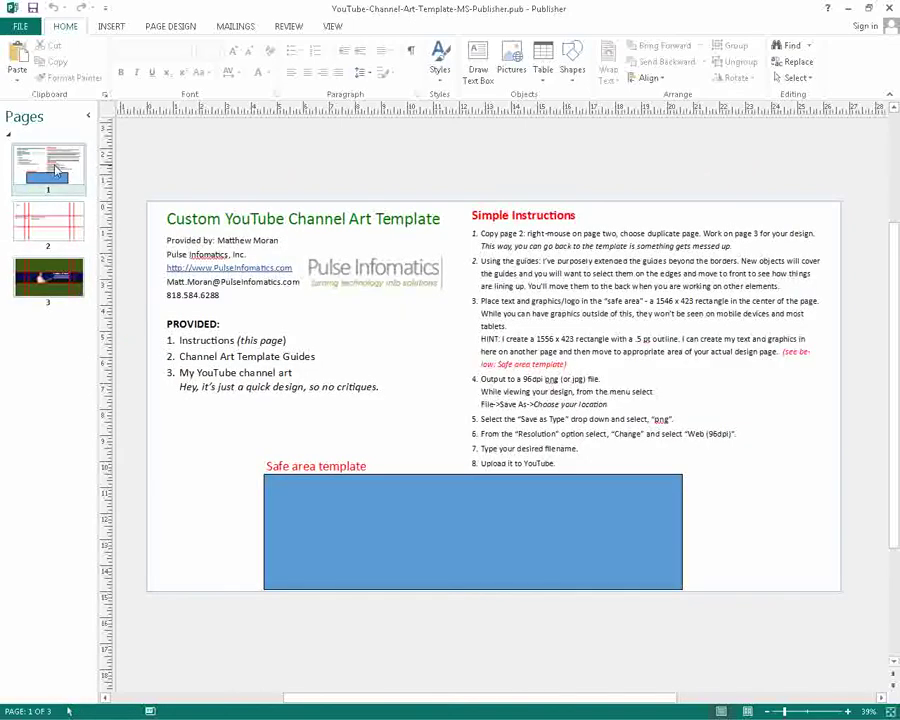
- Duplicate page 2, the channel art guide template, to get a working copy directly after it
left_click(66, 229)
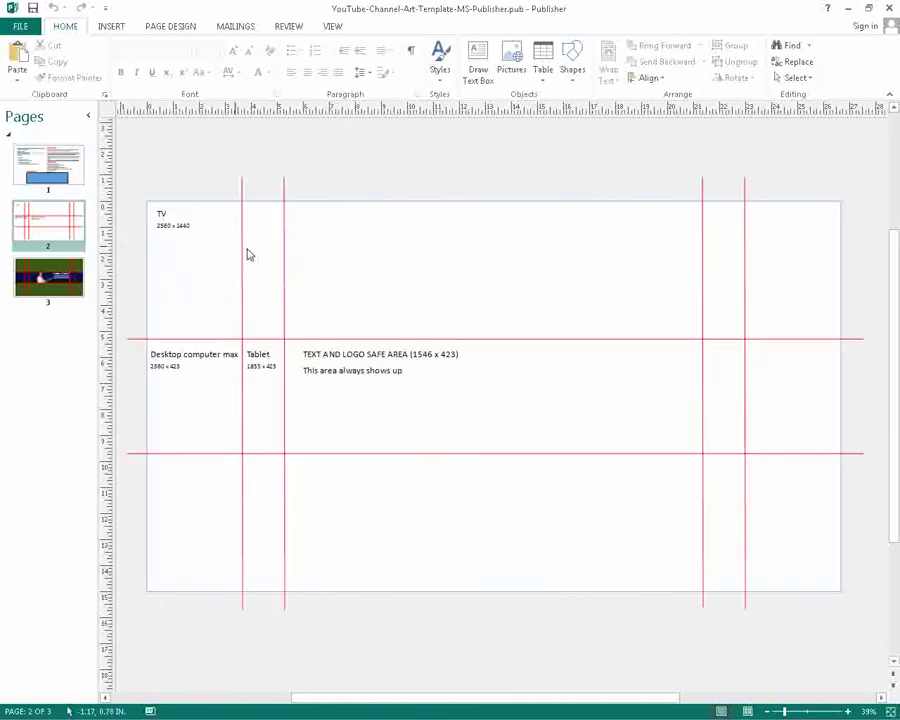
right_click(42, 237)
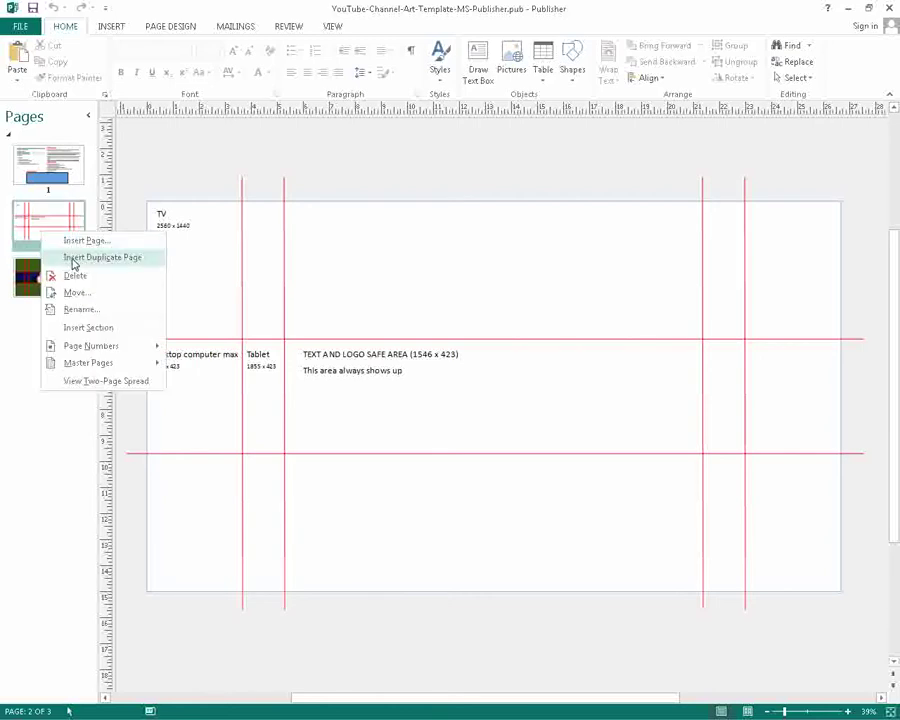
left_click(73, 263)
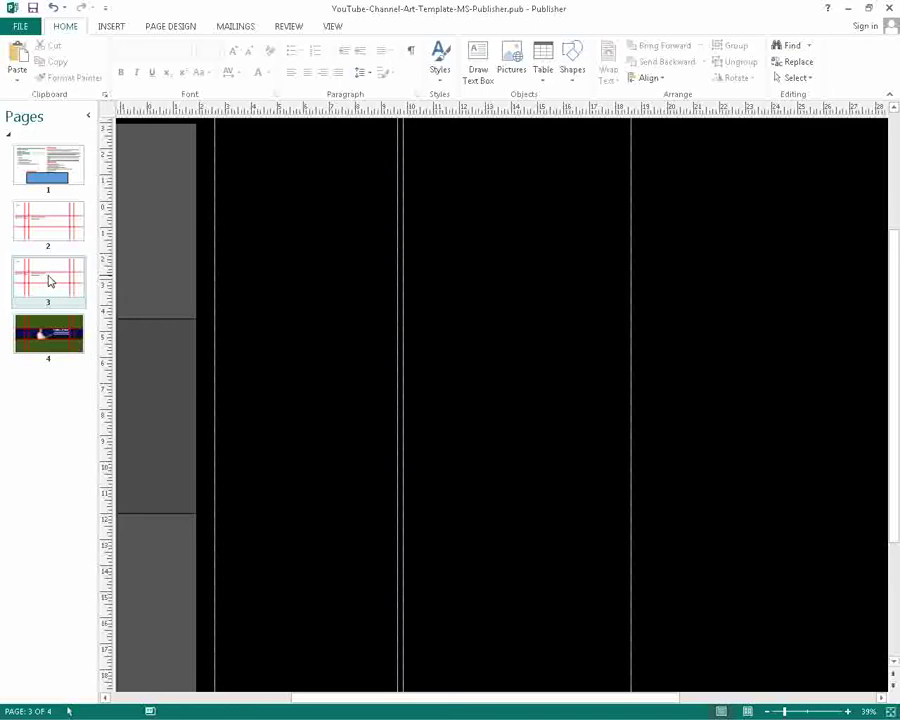
left_click(52, 232)
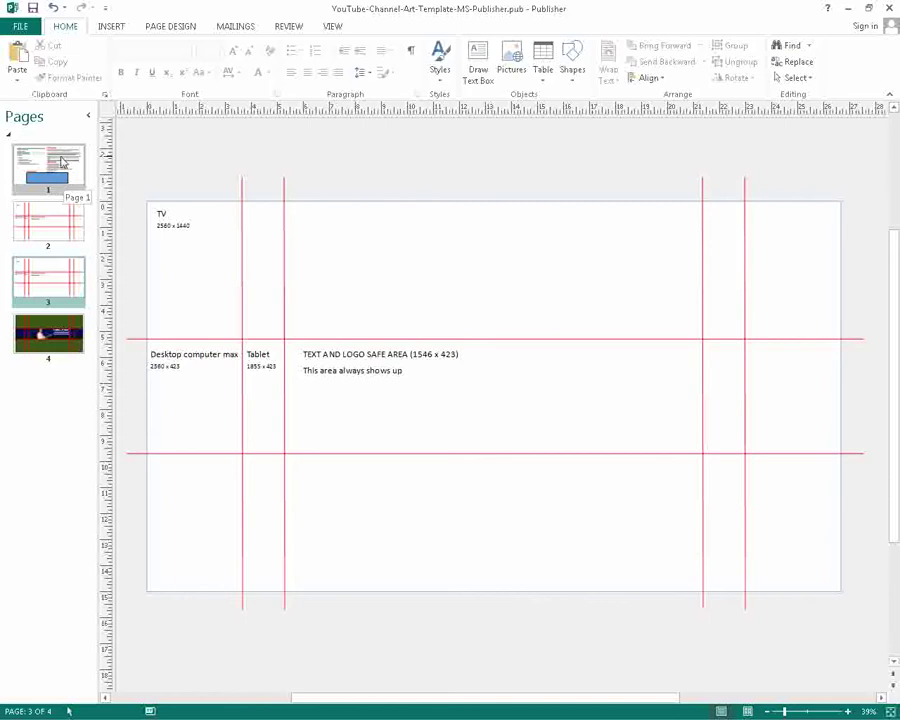
- Insert one blank page after the instructions page (page 1)
left_click(61, 161)
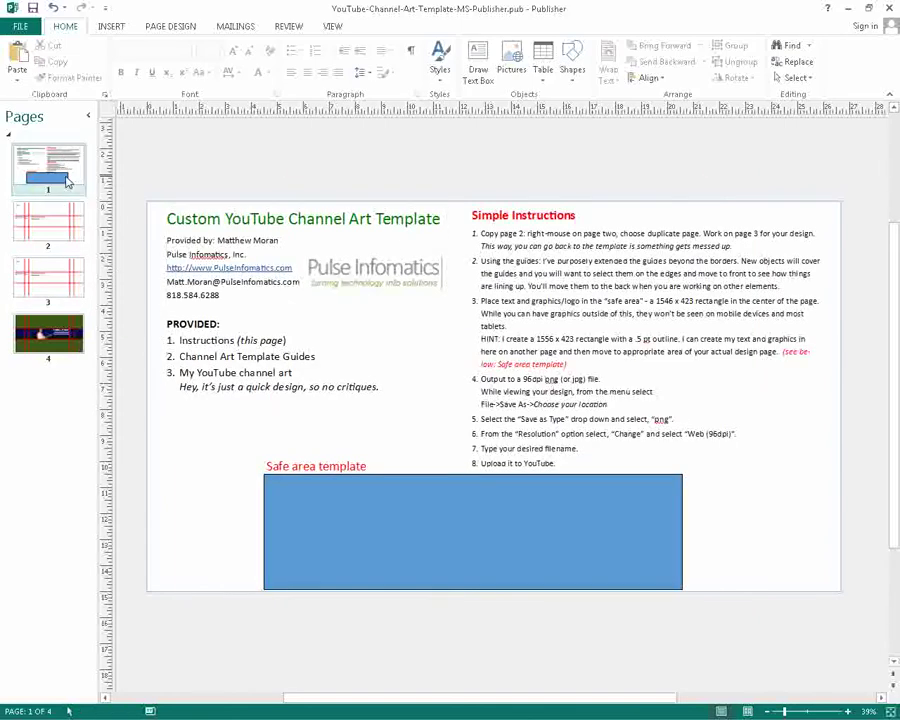
right_click(54, 157)
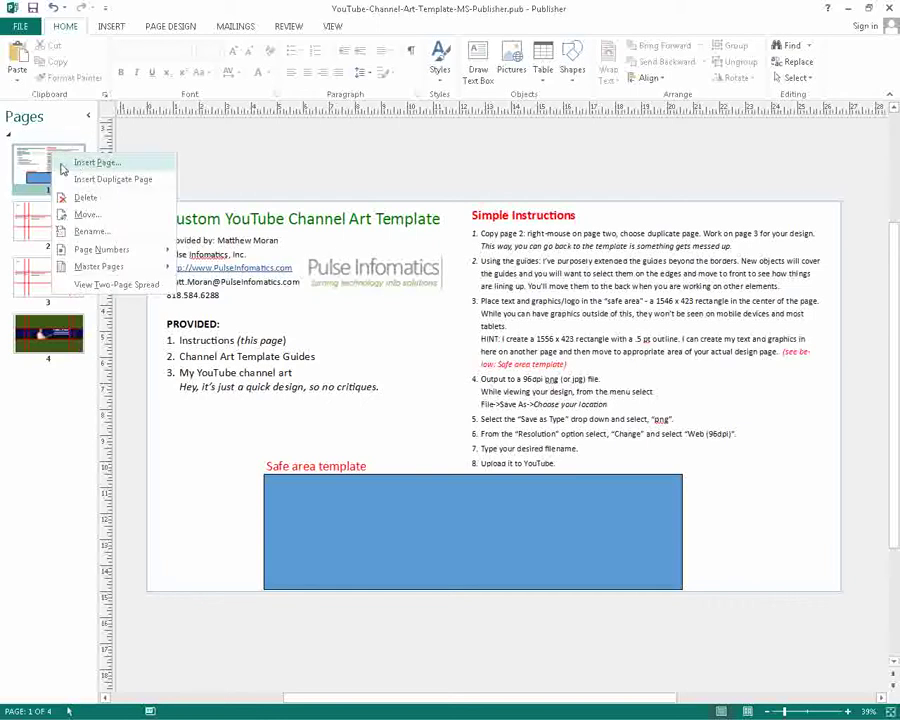
left_click(84, 168)
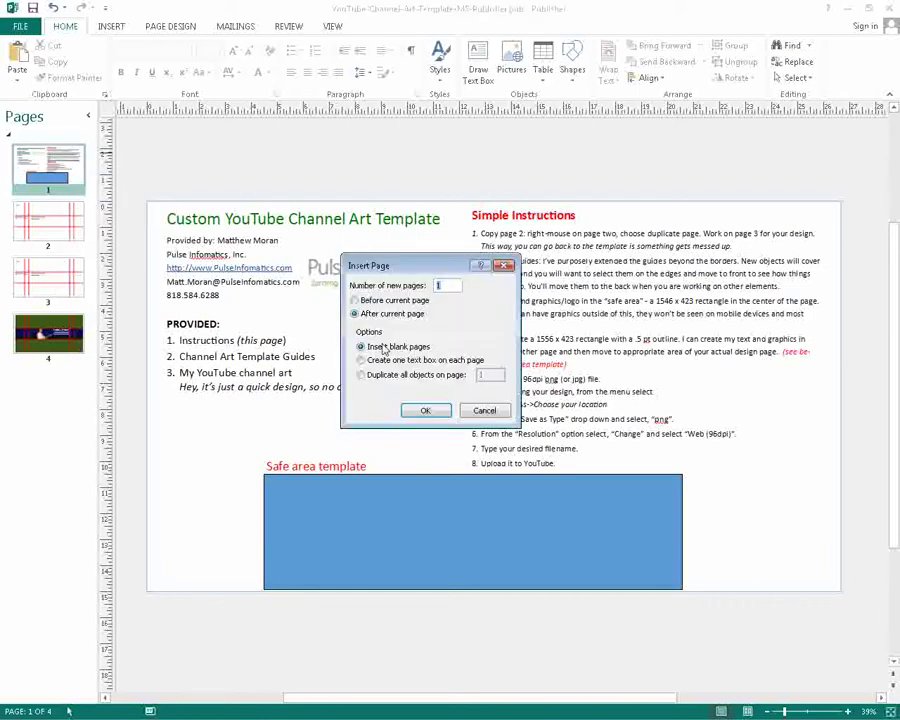
left_click(424, 410)
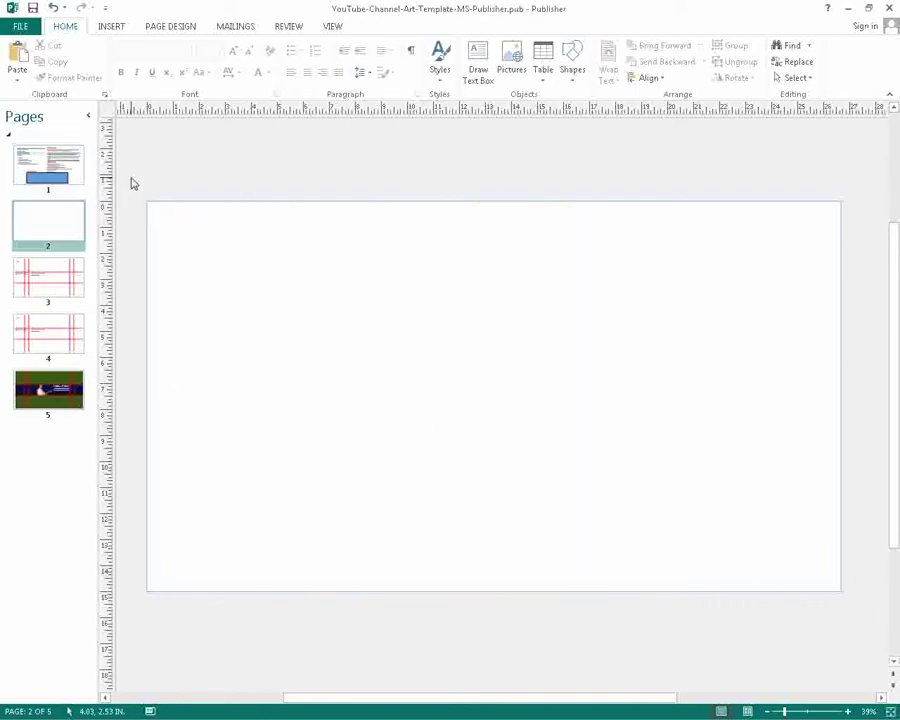
- Copy the blue safe area rectangle from page 1 onto the blank page 2 and move it to about 4.32, 5.14 in, near the page's middle
left_click(80, 176)
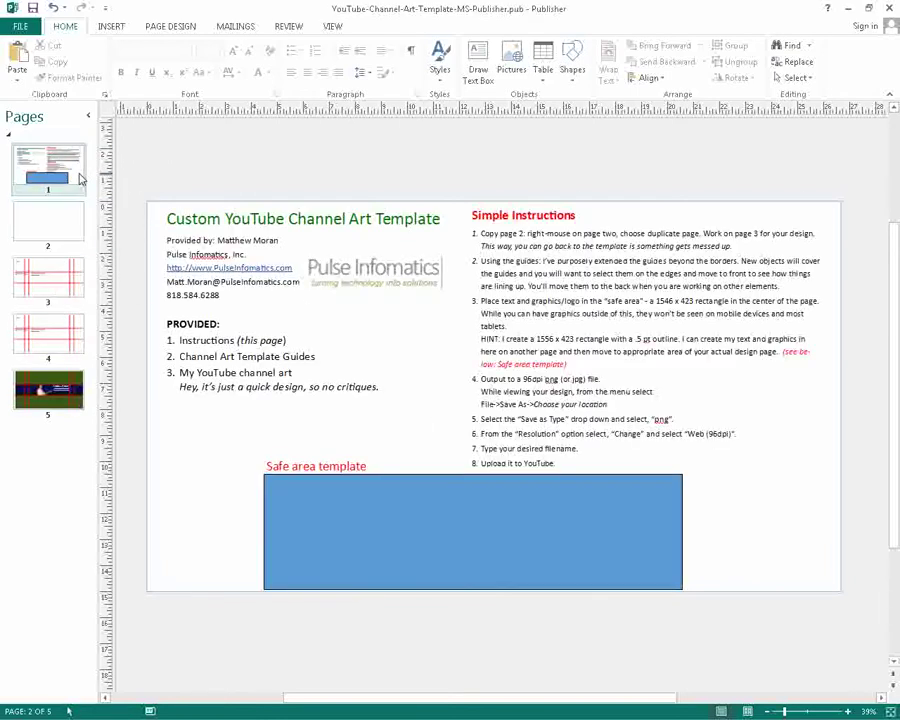
left_click(419, 507)
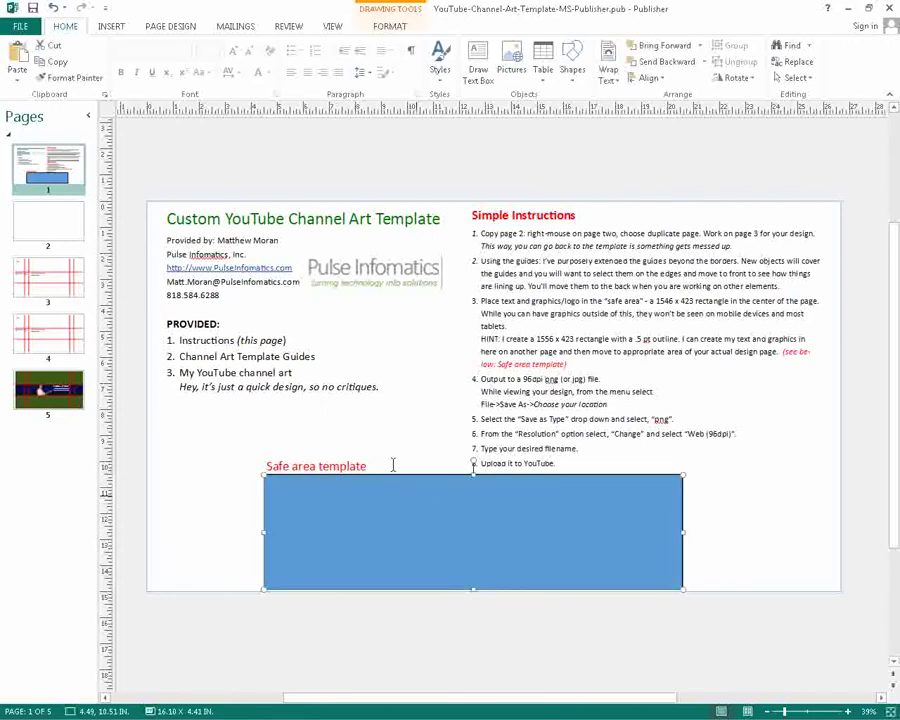
left_click(61, 229)
key("ctrl+v")
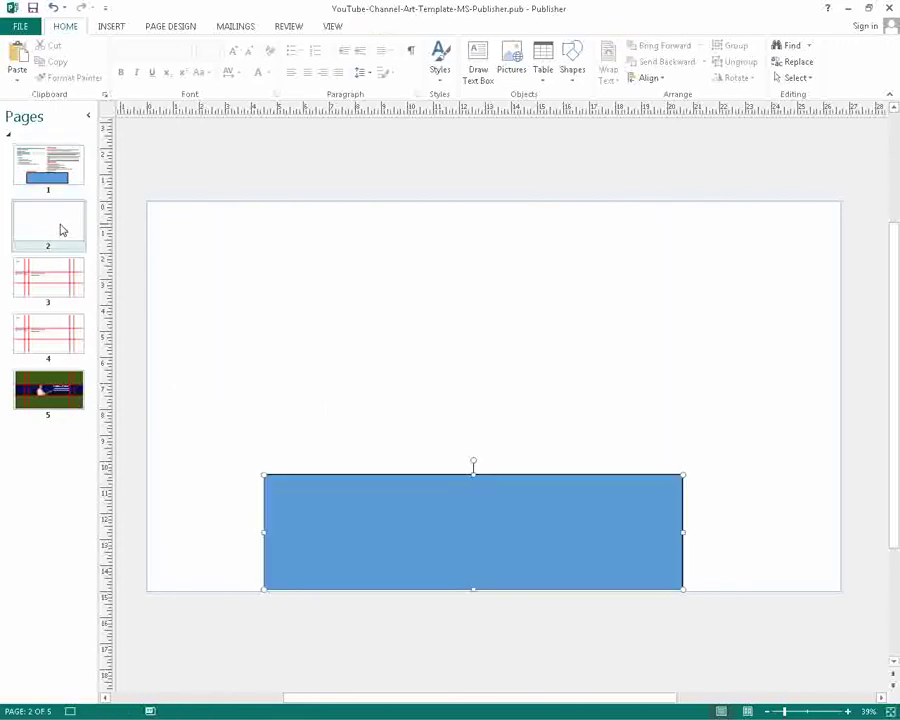
left_click_drag(428, 508, 427, 375)
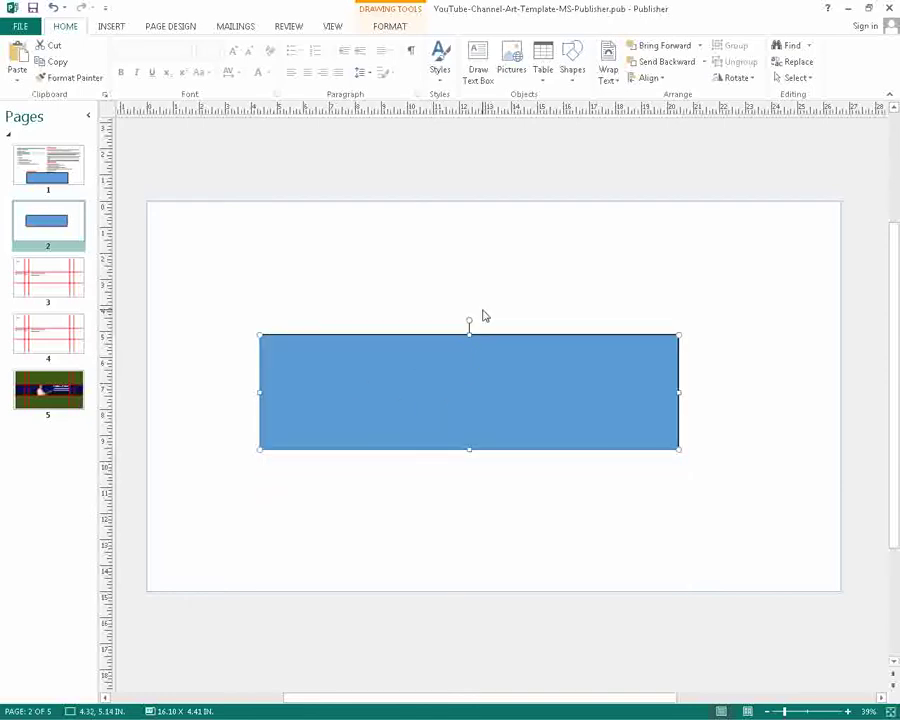
left_click(530, 250)
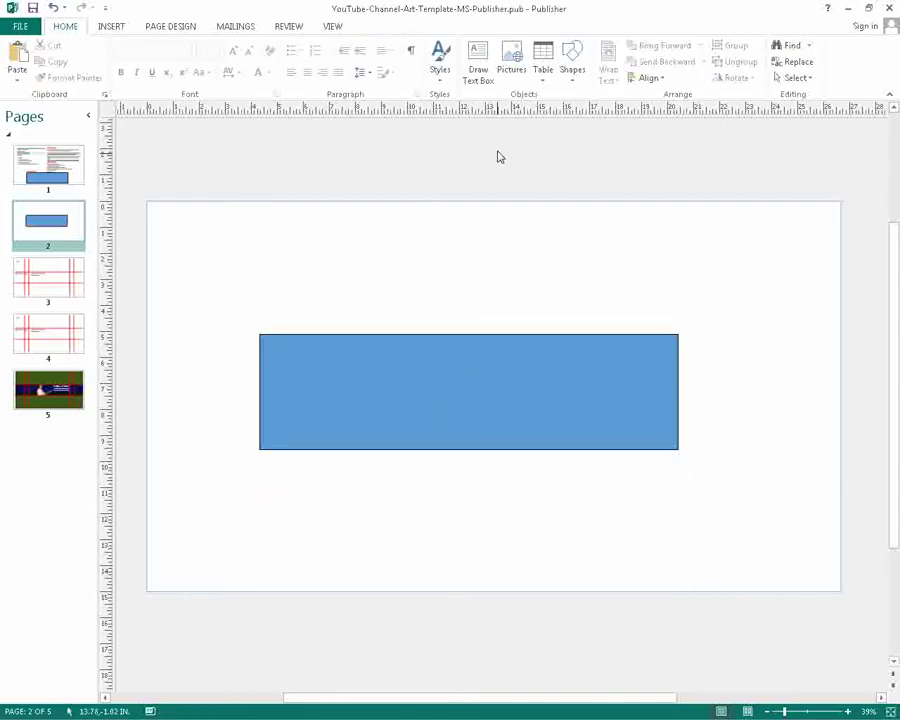
left_click(40, 393)
left_click(403, 405)
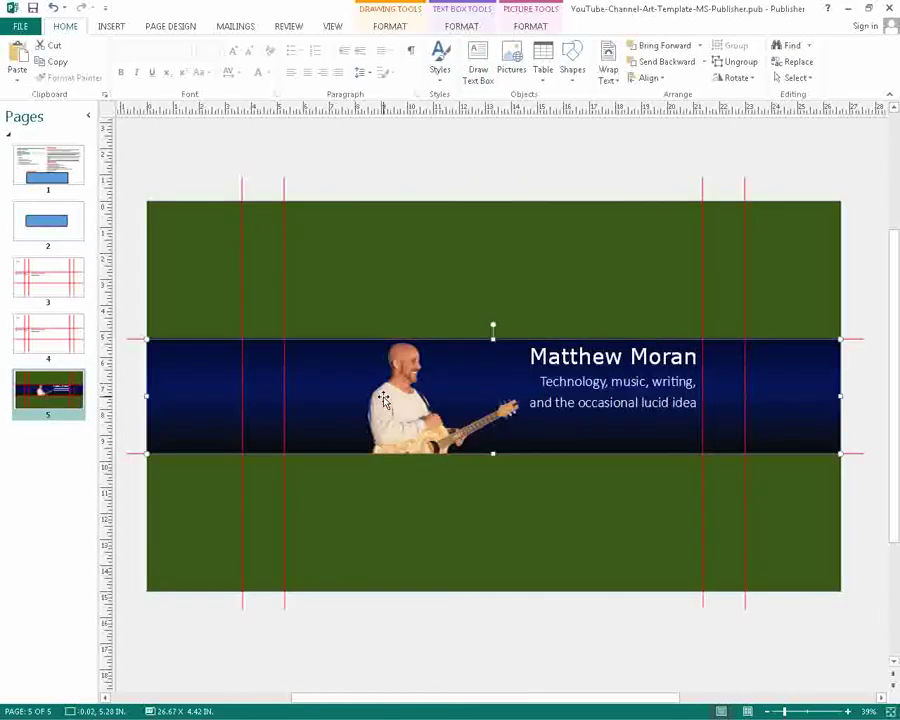
left_click(406, 392)
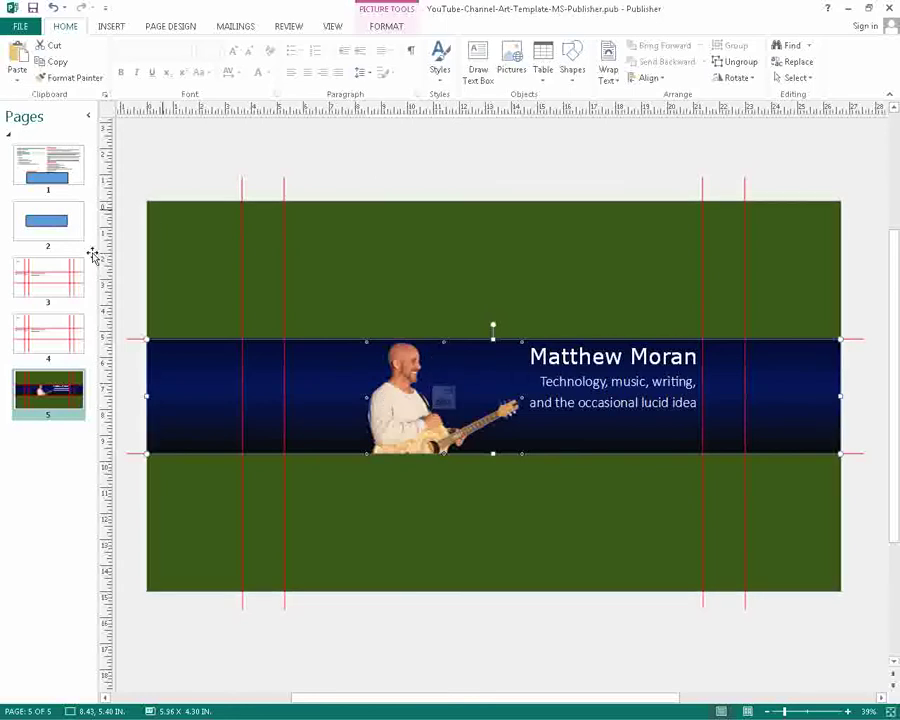
left_click(48, 222)
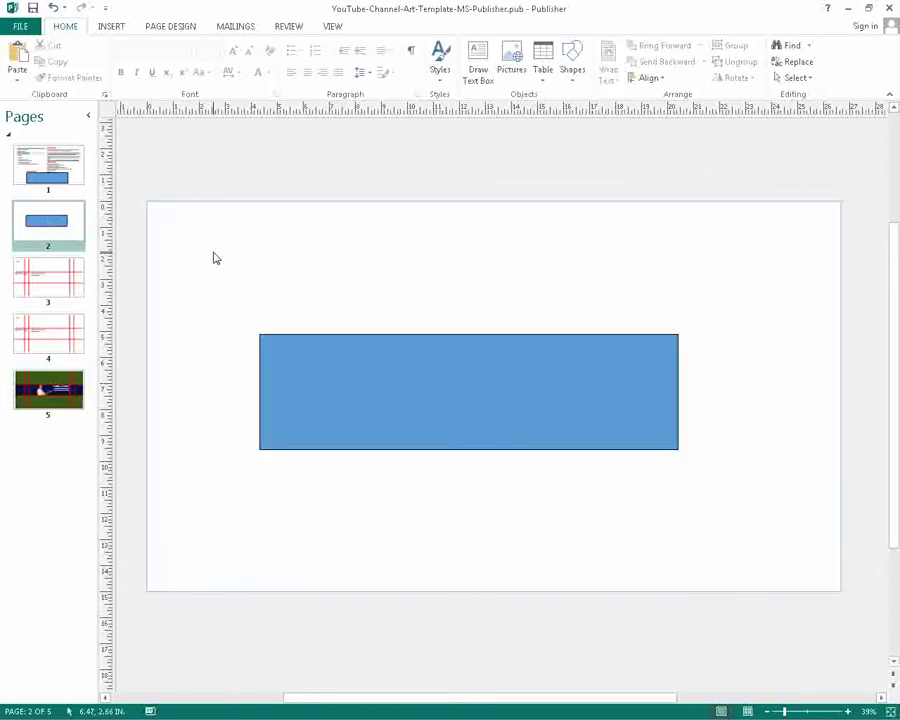
- Add a text box about 8.06 x 1.66 in inside the rectangle's upper right on page 2, reading "Your name" in 72 pt Verdana
left_click(478, 62)
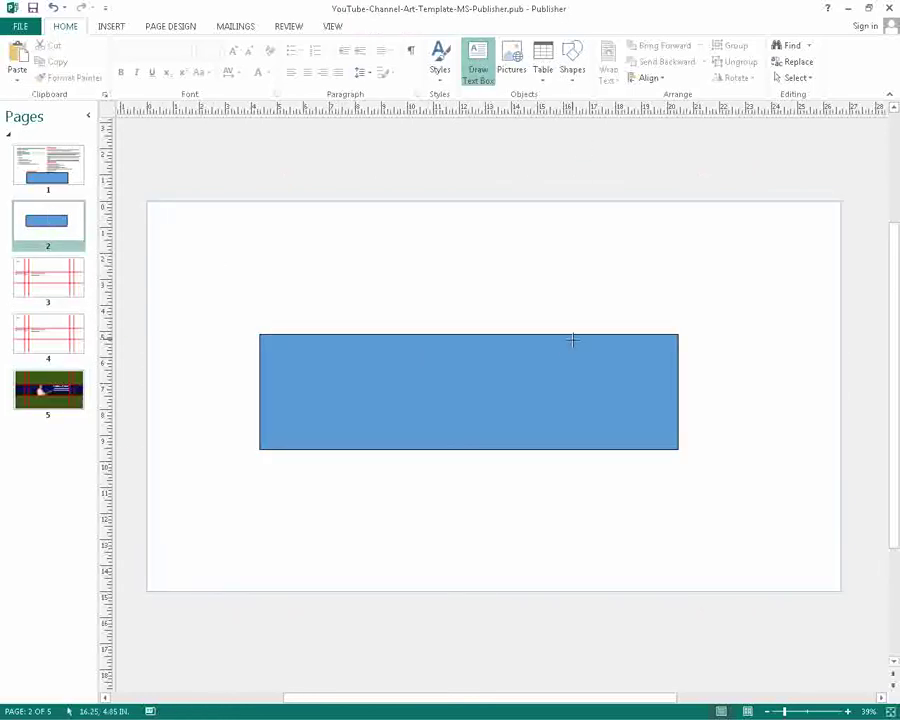
left_click_drag(450, 341, 662, 388)
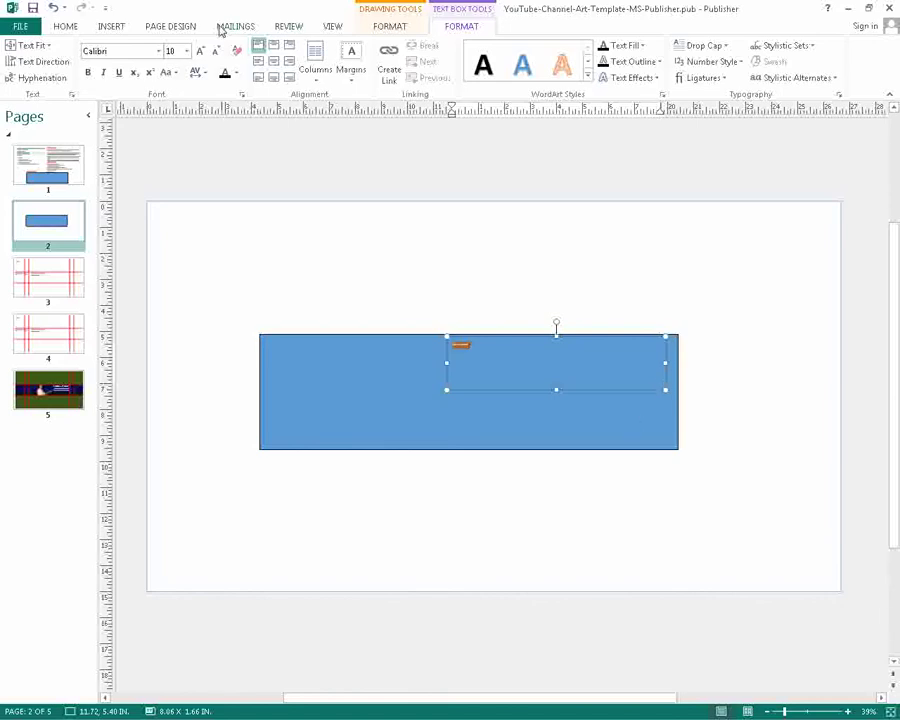
left_click(147, 51)
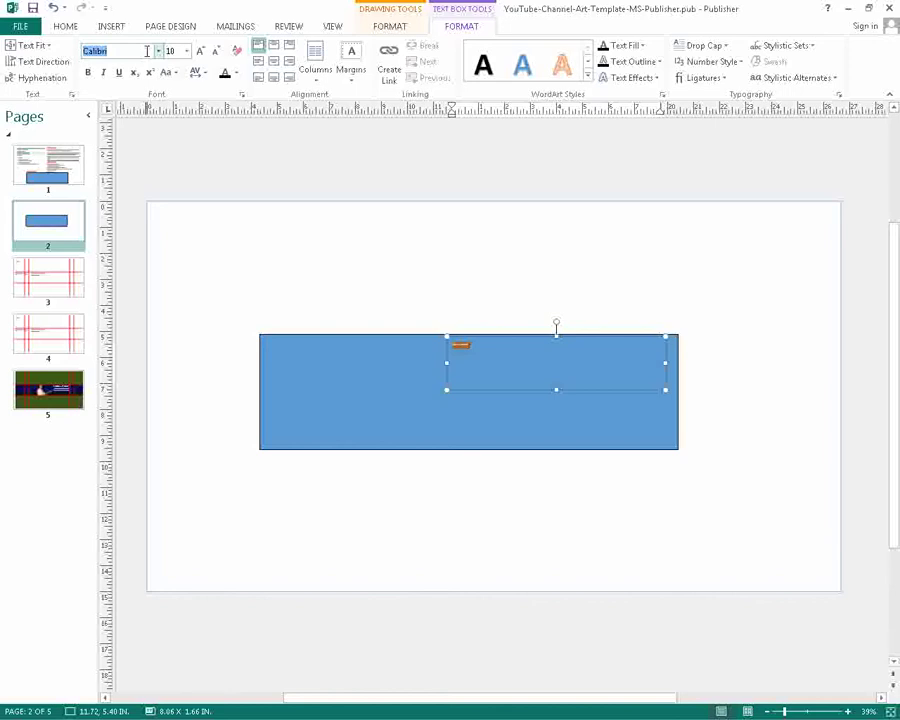
type("Verdana")
key("Return")
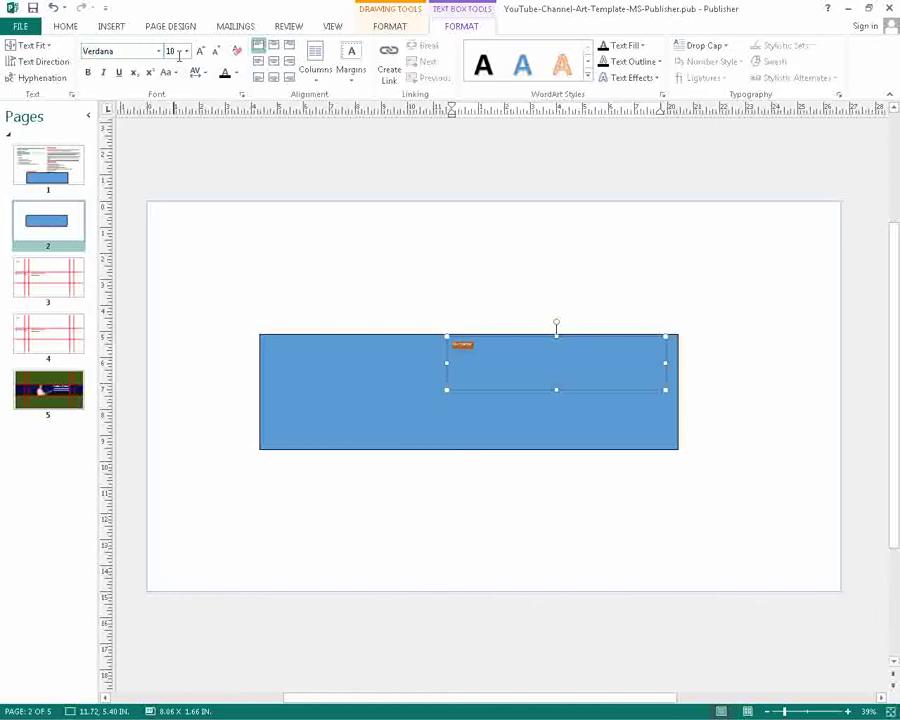
left_click(186, 51)
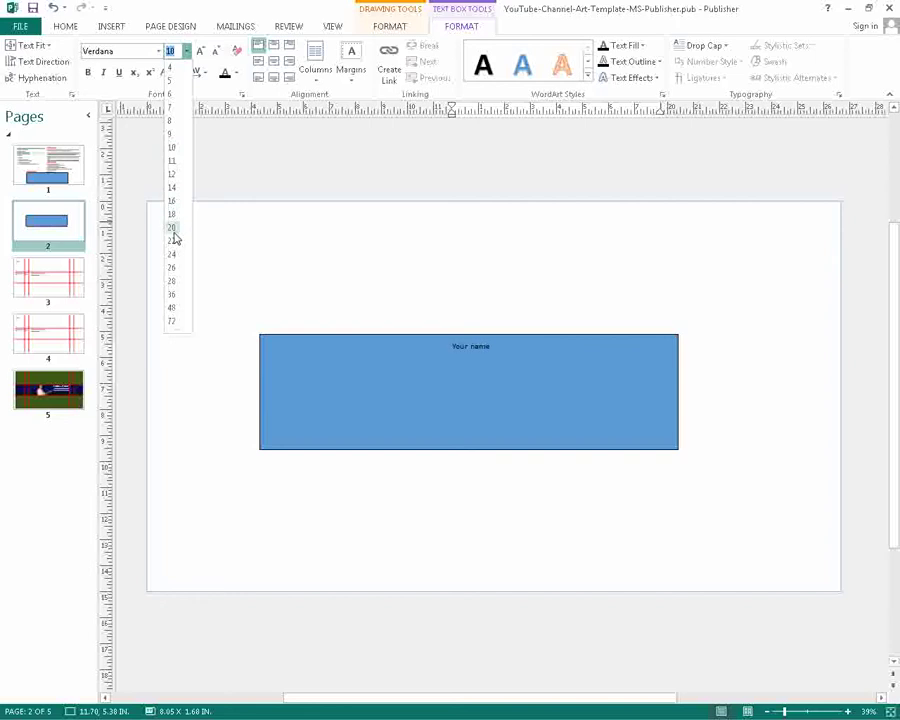
left_click(172, 321)
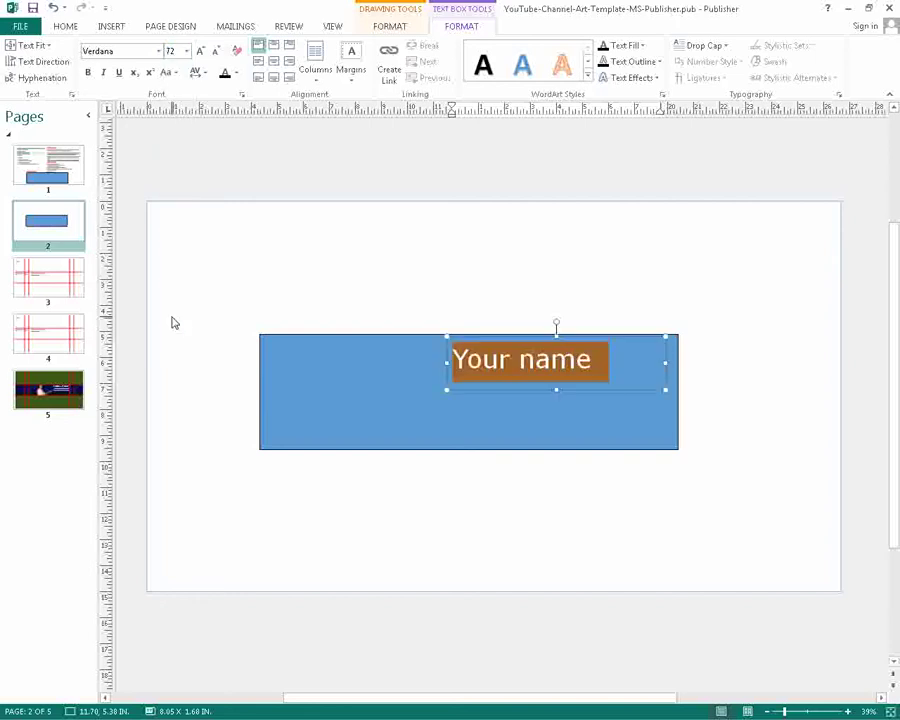
- Align the "Your name" text to the top right of its box and apply a shadow text effect
left_click(289, 47)
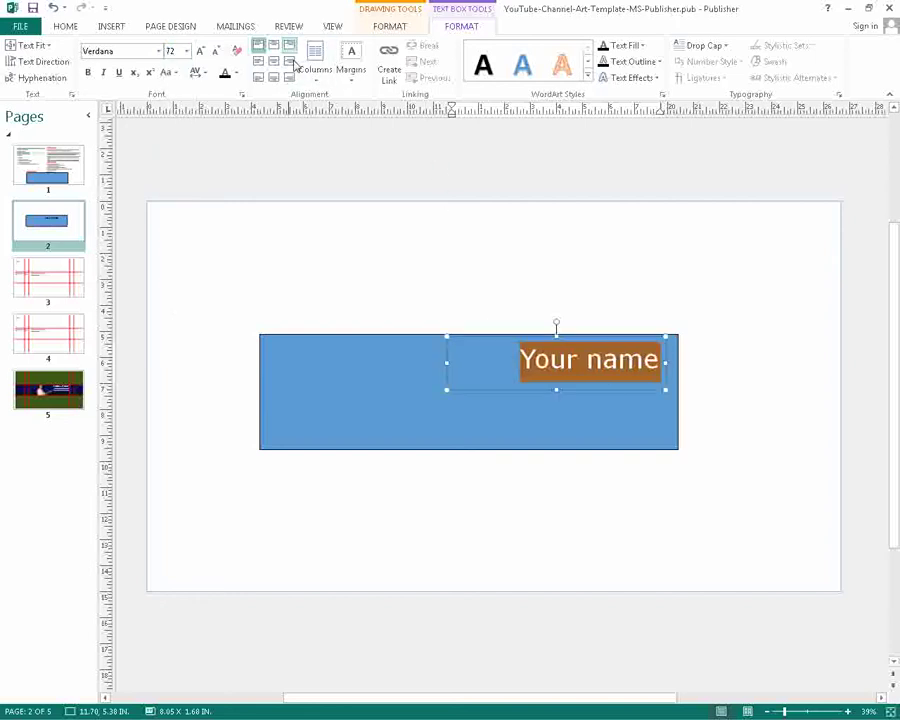
left_click(597, 365)
key("ctrl+a")
left_click(238, 74)
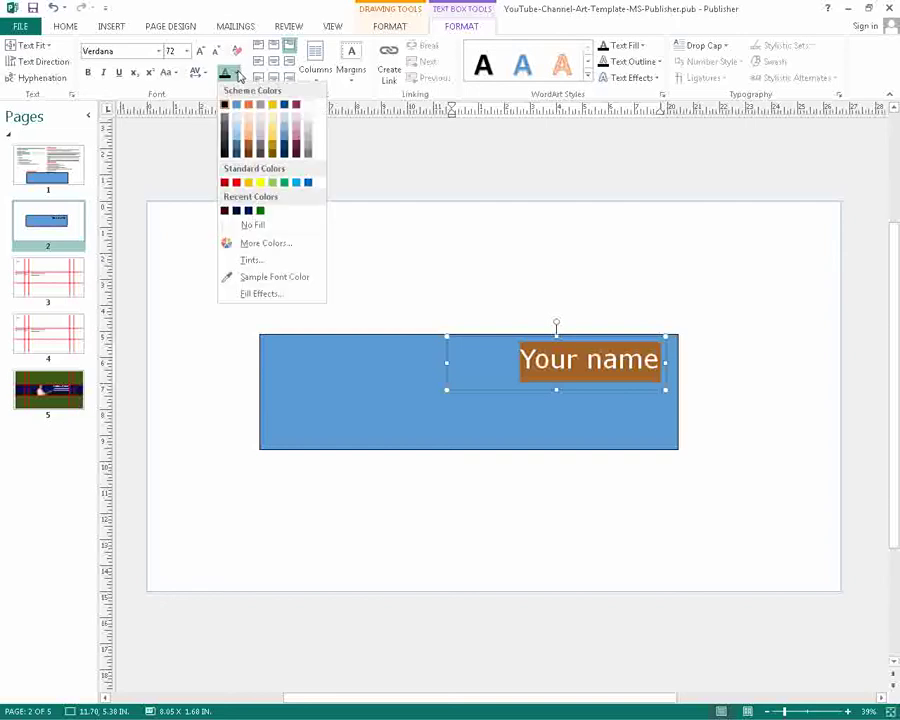
left_click(658, 79)
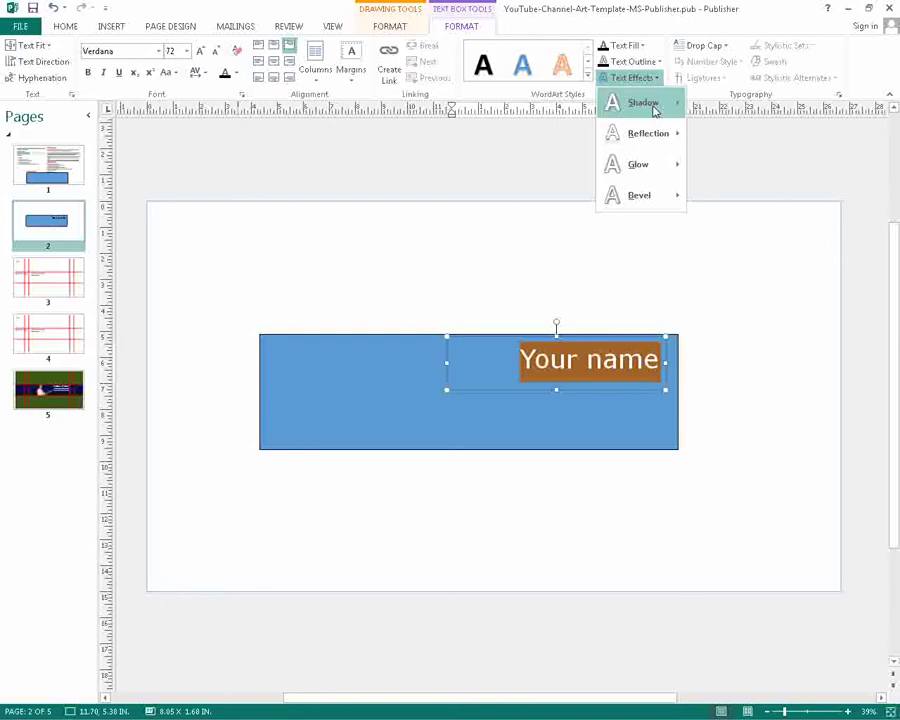
mouse_move(655, 110)
left_click(706, 122)
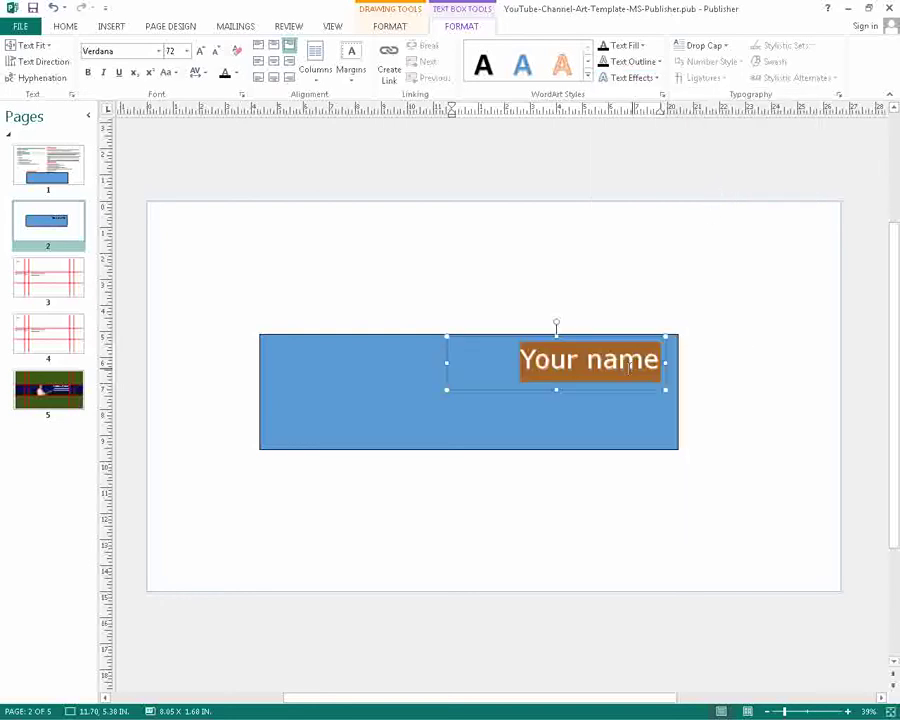
- Duplicate the "Your name" text box just below the original and set the copy's font size to 36
left_click(536, 390)
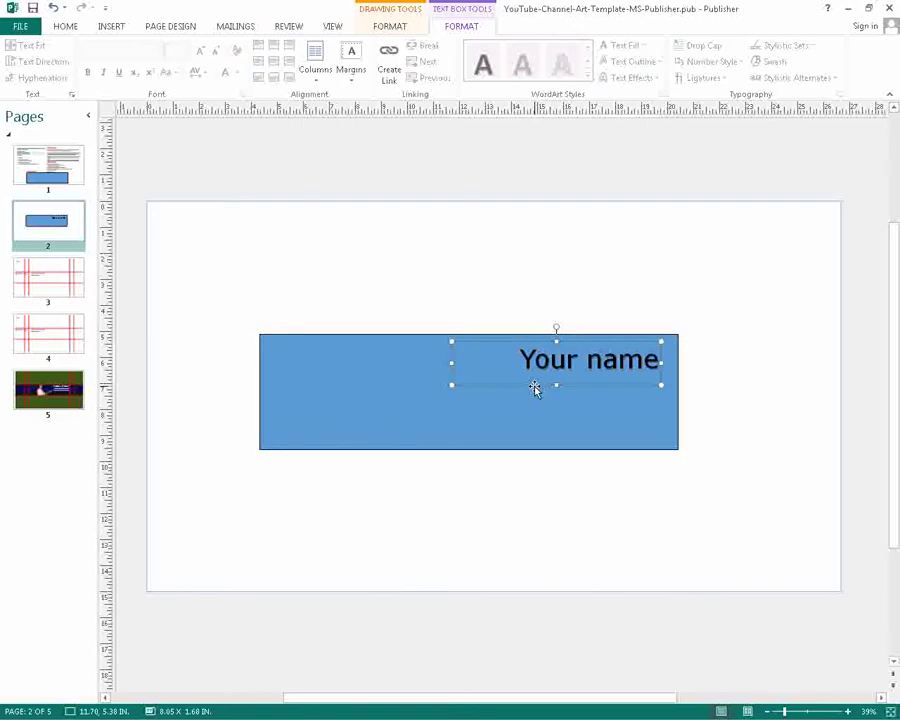
left_click(534, 387)
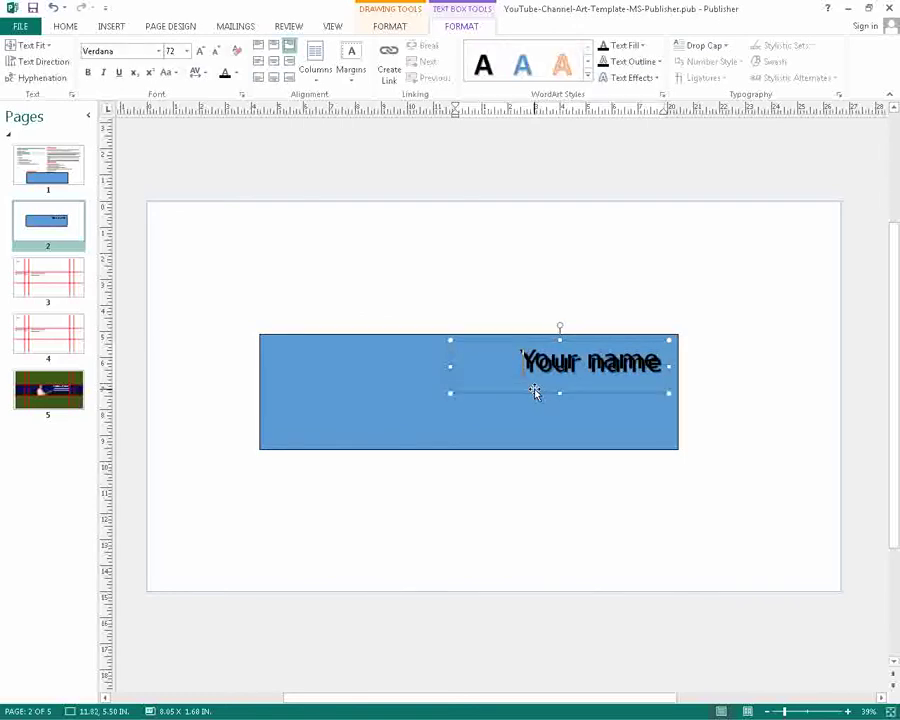
left_click_drag(527, 403, 679, 387)
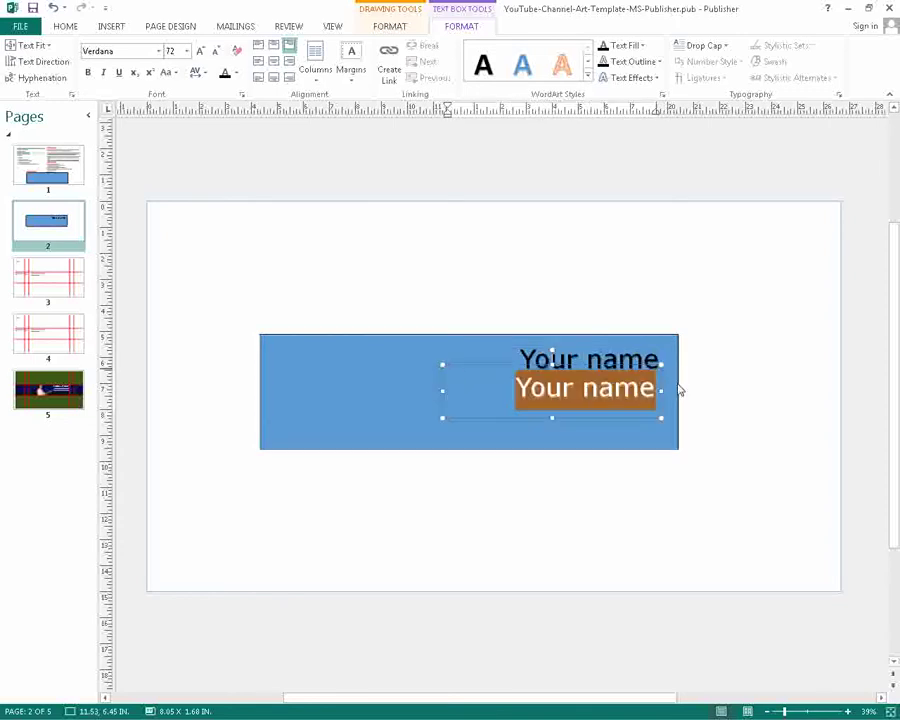
left_click(172, 51)
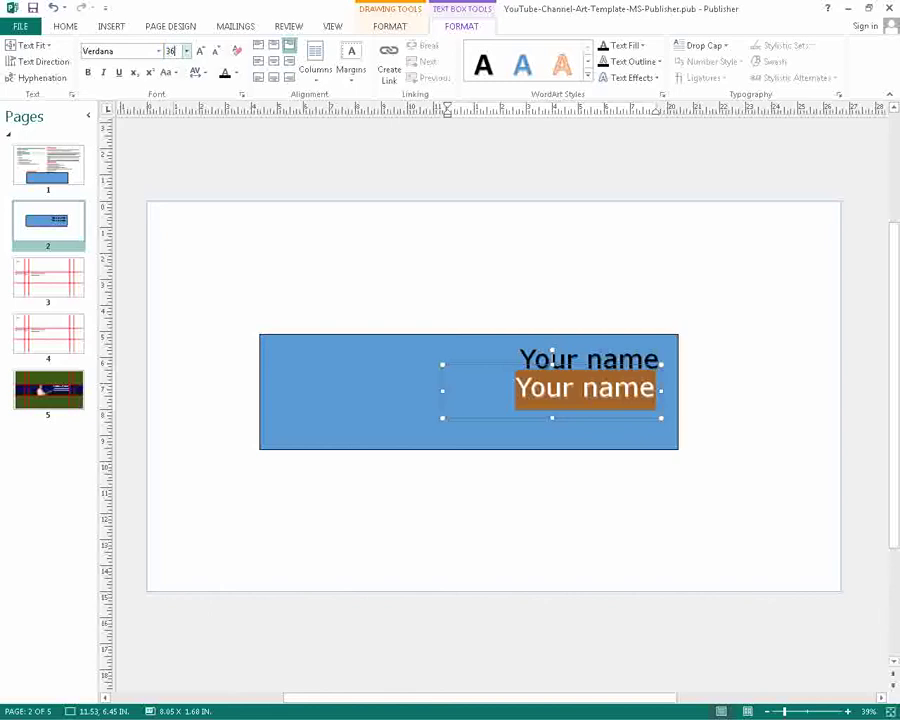
type("36")
key("Return")
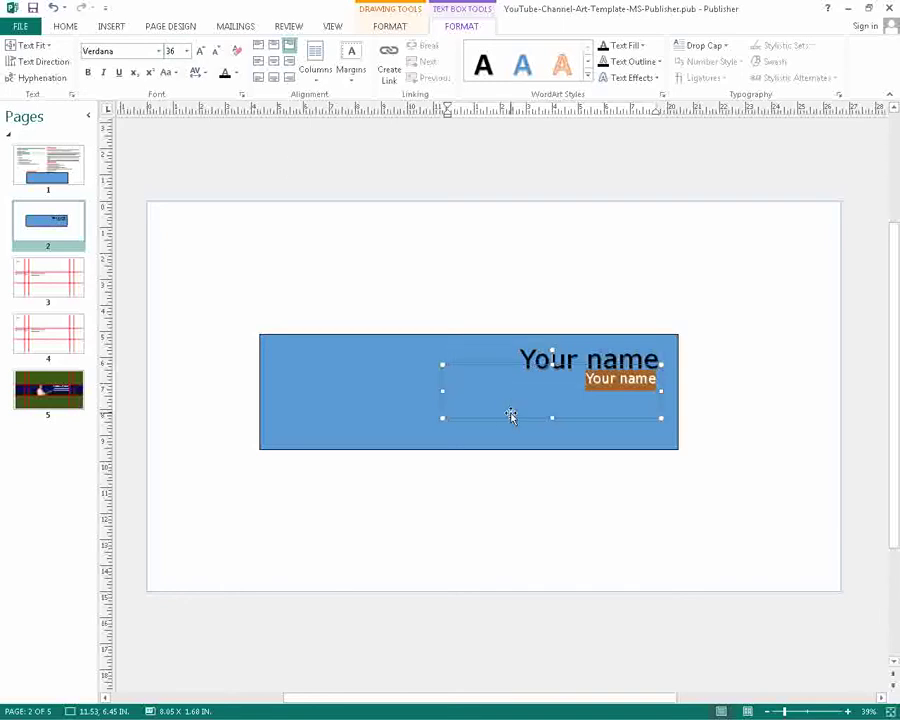
- Move the lower "Your name" copy down to about 11.53, 6.69 in and replace its text with "Videos about cooking and hair"
left_click_drag(514, 418, 510, 424)
left_click(581, 377)
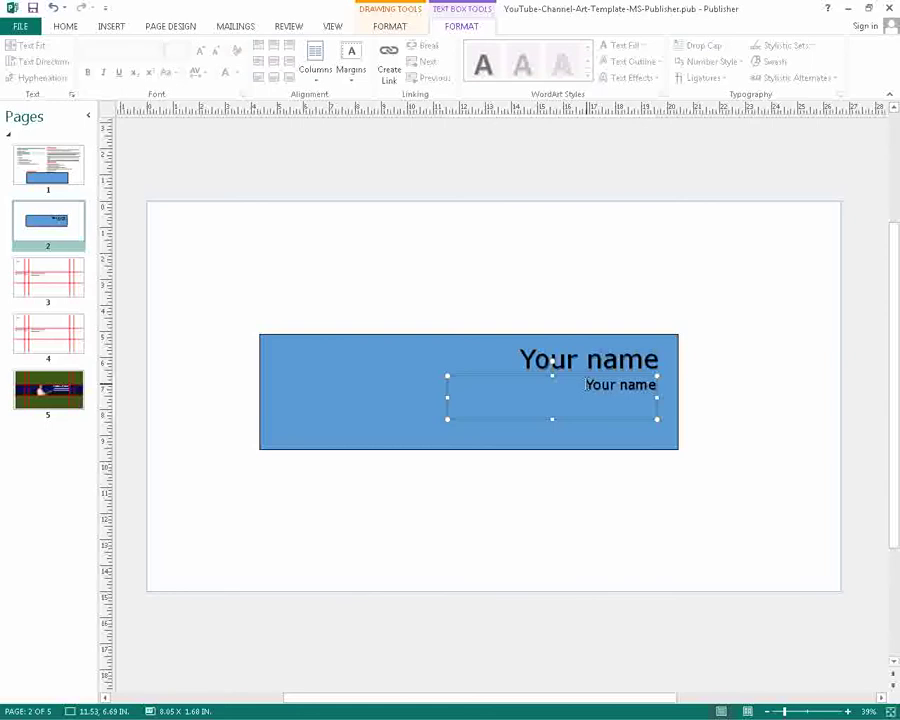
key("ctrl+a")
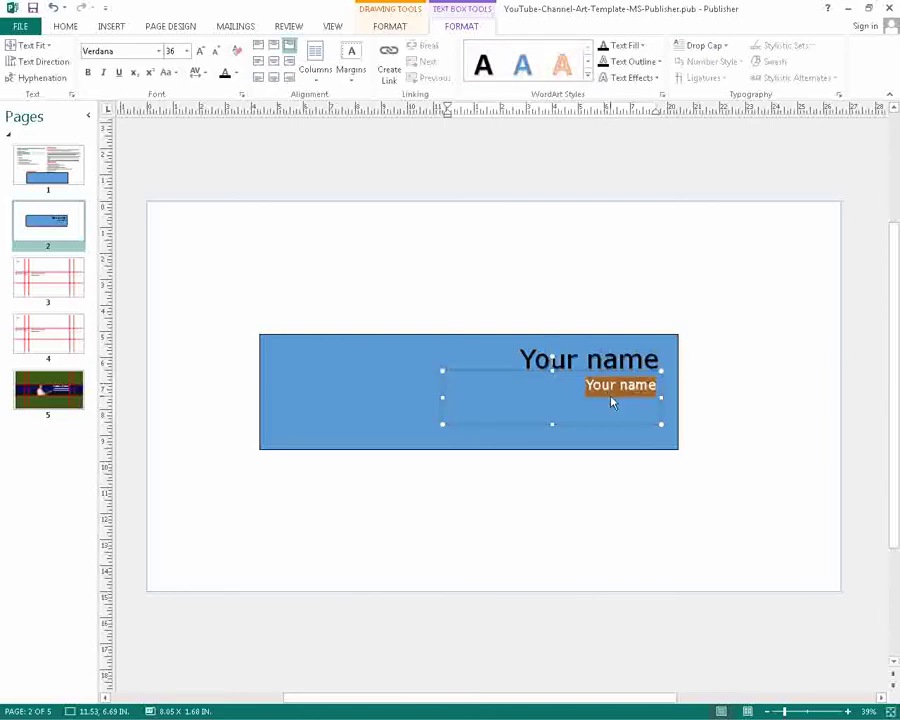
type("Videos about cooking and")
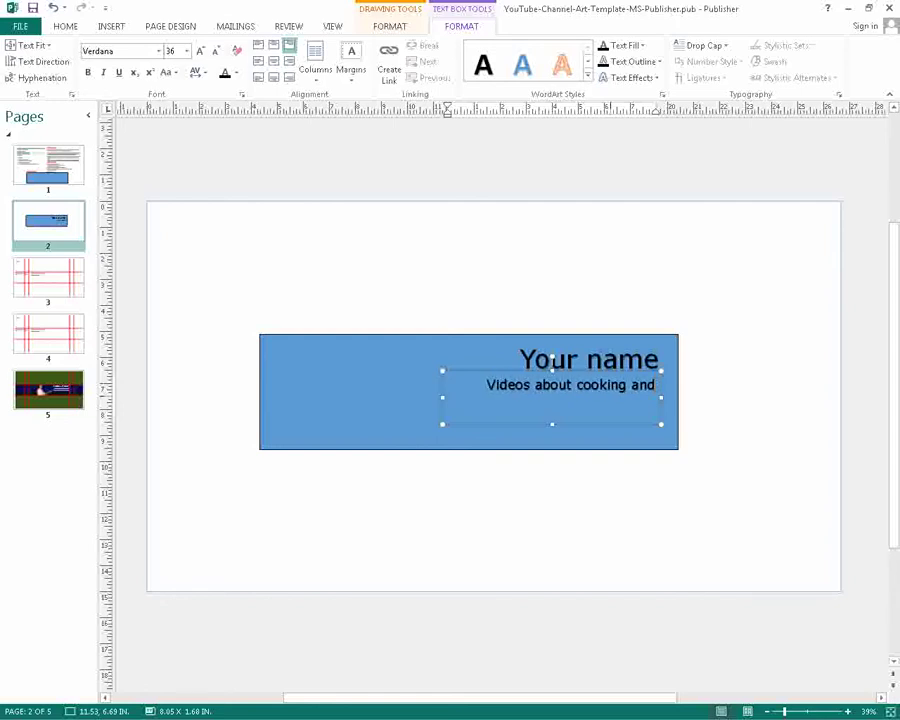
type(" hair")
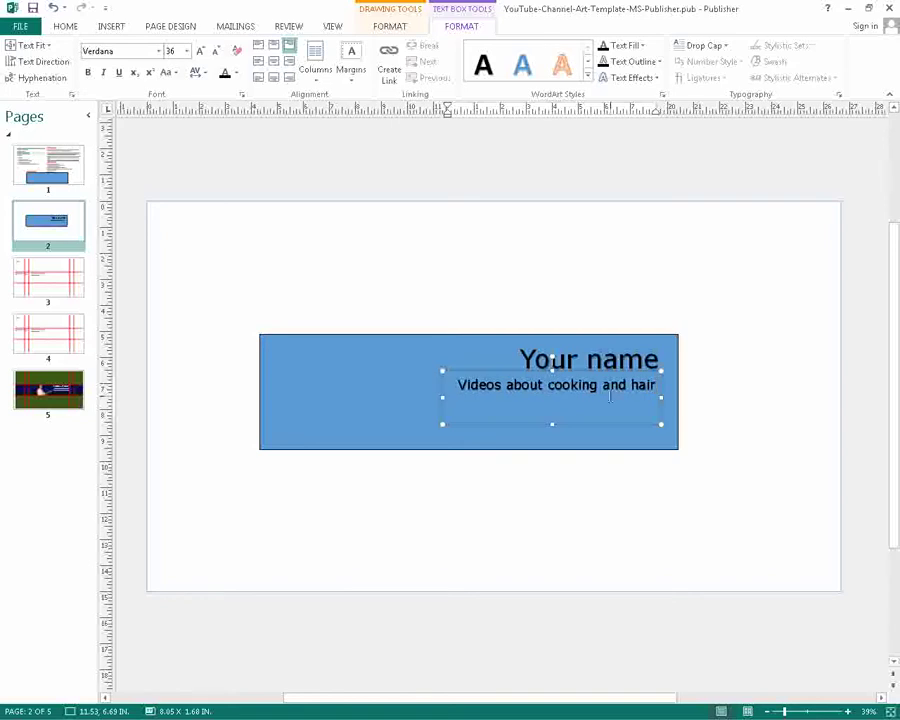
- Italicize the "Videos about cooking and hair" tagline and nudge its text box to about 11.58, 6.61 in
key("ctrl+a")
key("ctrl+i")
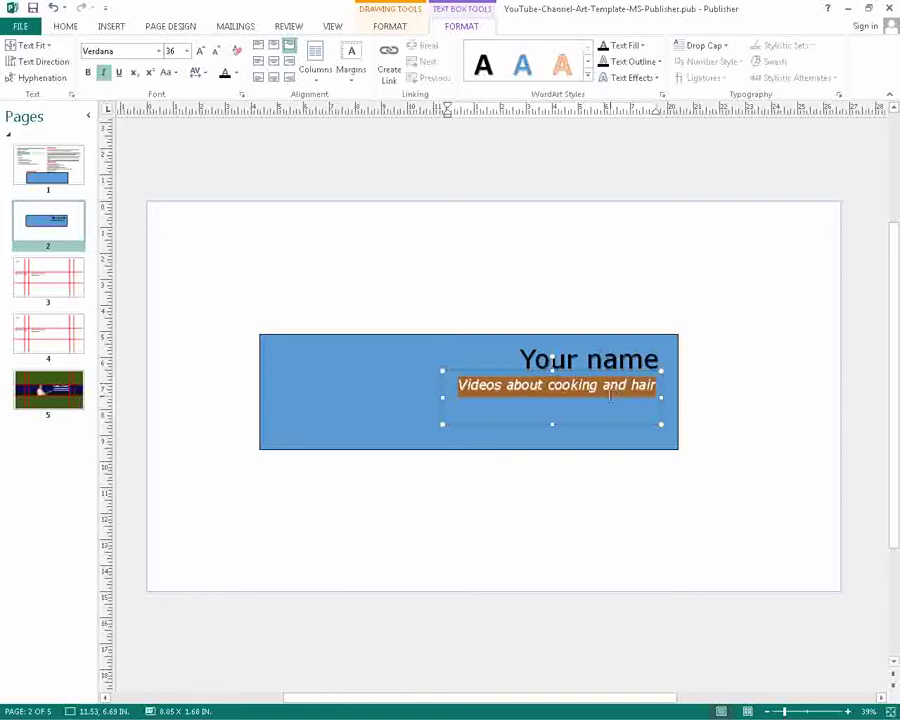
left_click(630, 293)
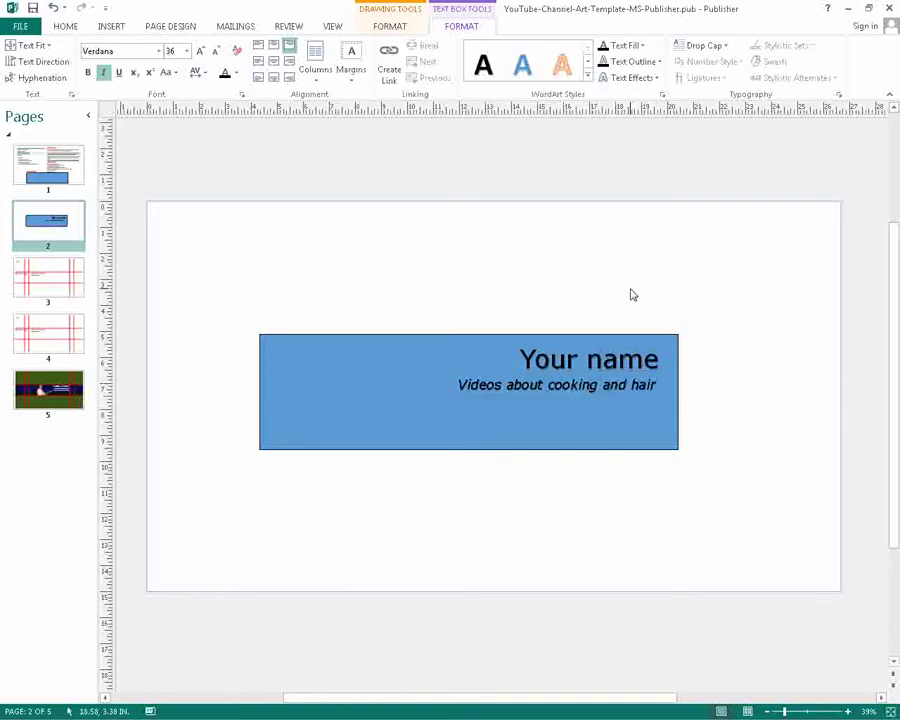
left_click(510, 374)
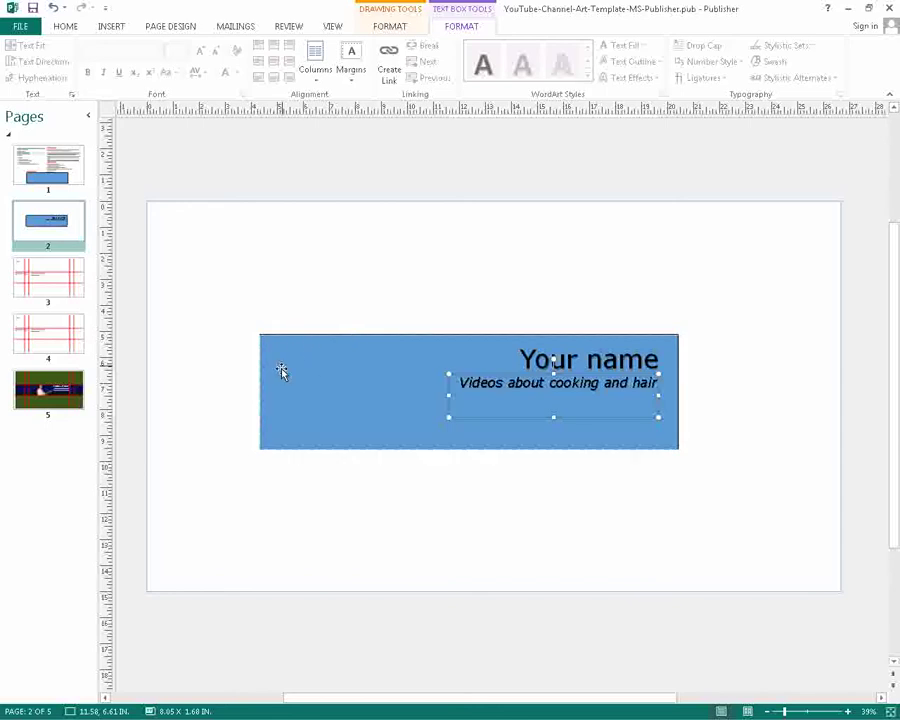
left_click(351, 295)
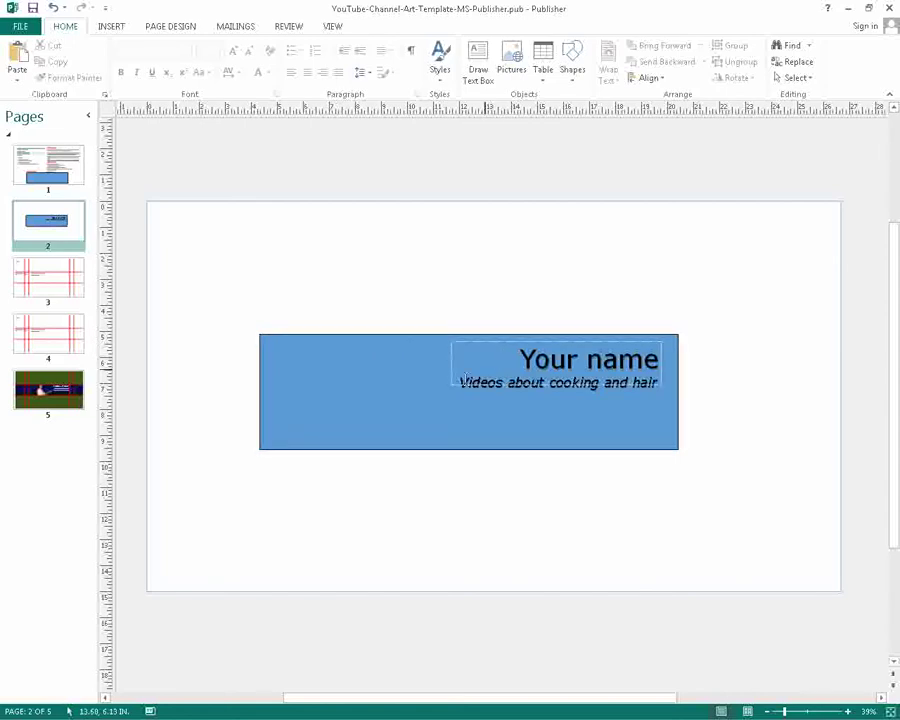
- Remove the outline from the blue rectangle on page 2
left_click(316, 377)
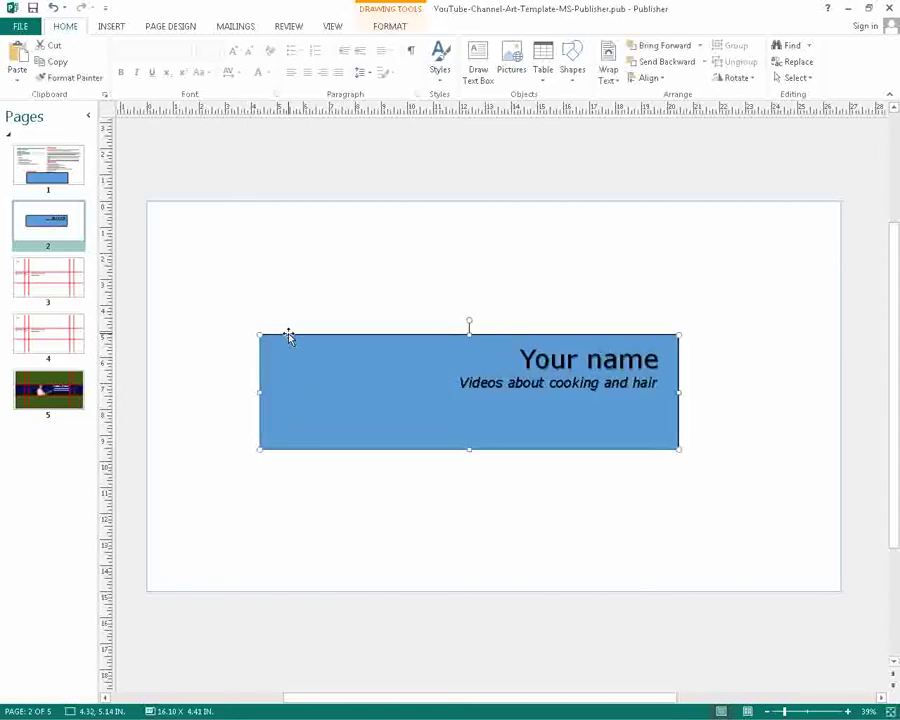
right_click(288, 336)
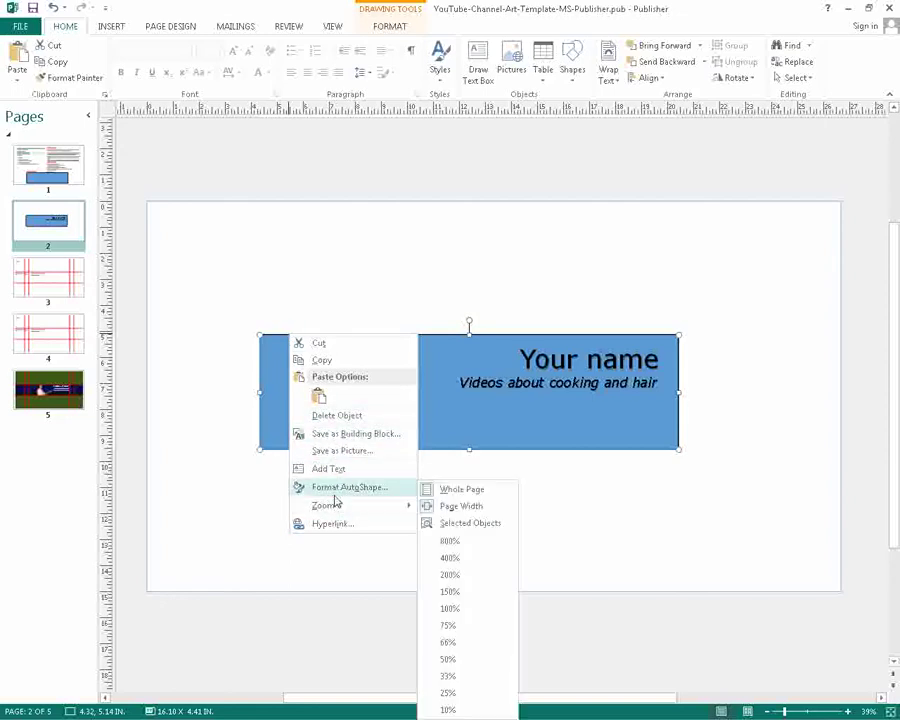
left_click(340, 488)
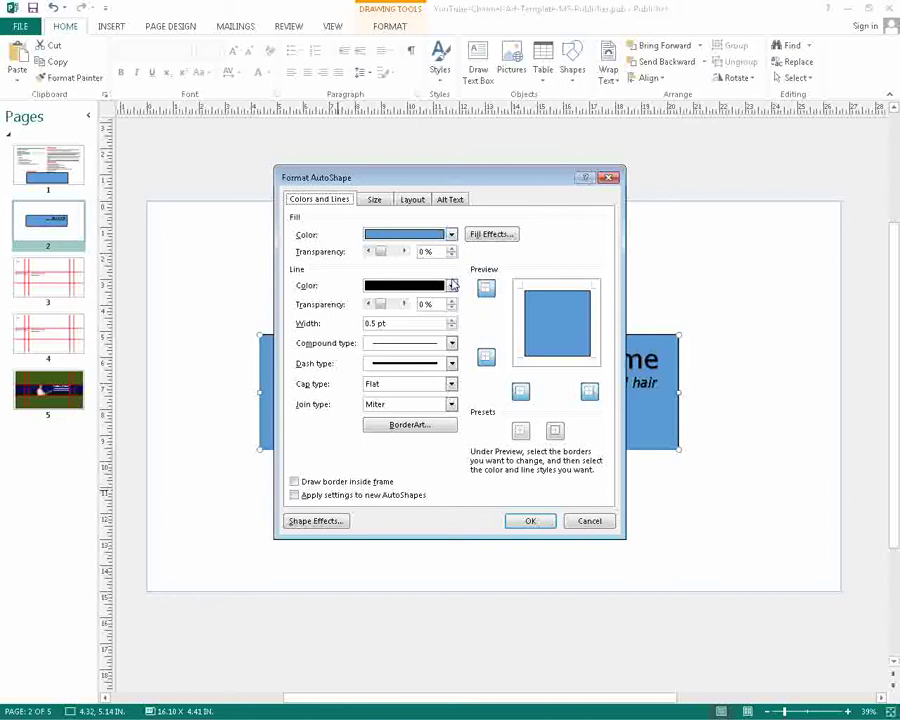
left_click(452, 285)
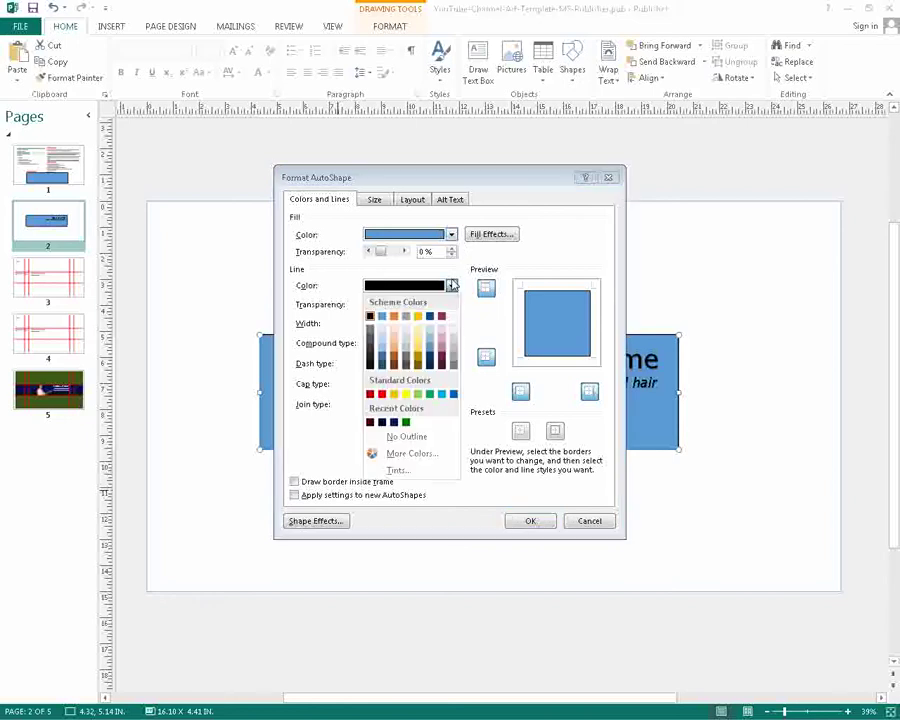
left_click(407, 440)
left_click(517, 527)
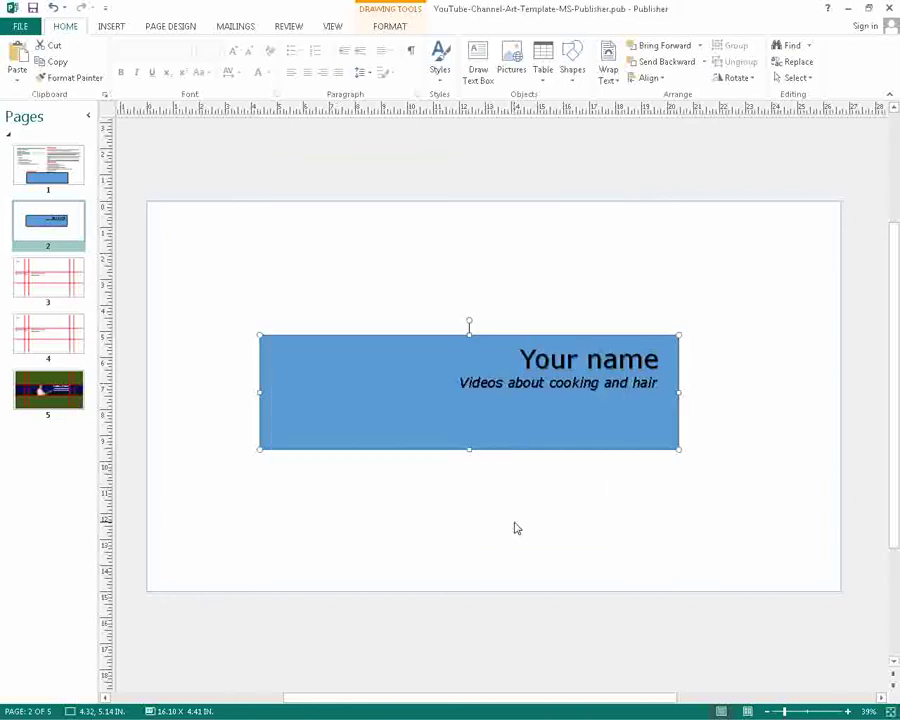
scroll(480, 260, "up", 1)
left_click(265, 328)
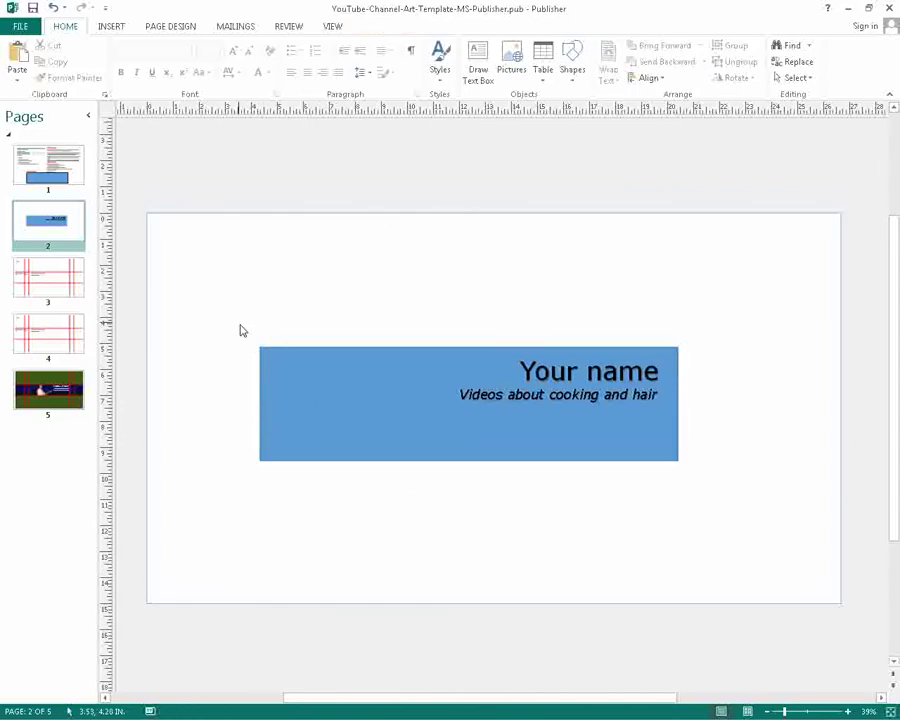
- Group the blue rectangle with the name and tagline text boxes on page 2
mouse_move(240, 323)
left_mouse_down()
mouse_move(782, 508)
mouse_move(775, 506)
left_mouse_up()
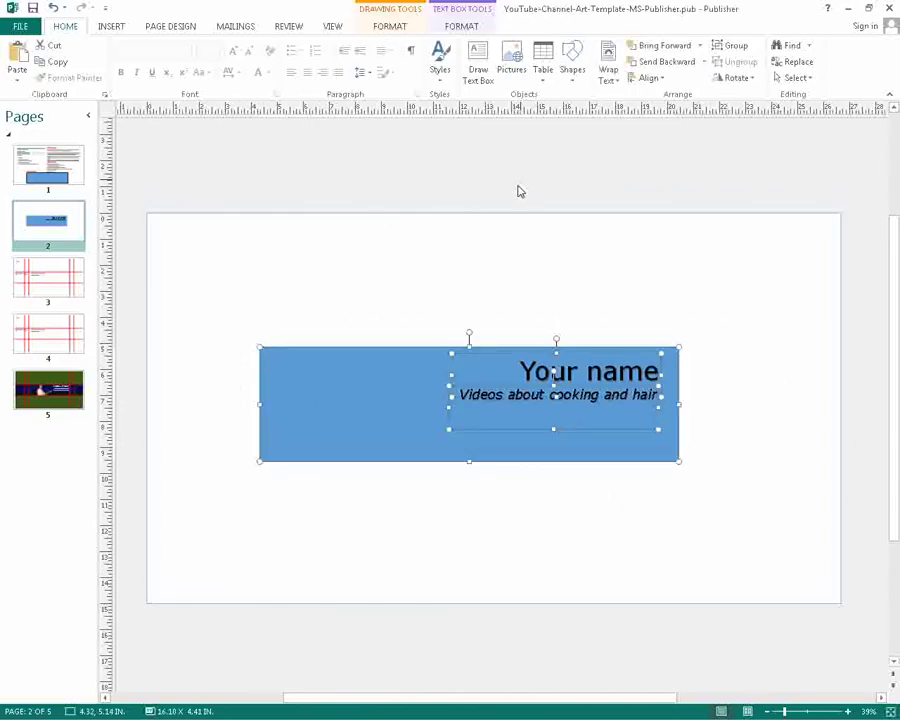
right_click(463, 360)
left_click(494, 507)
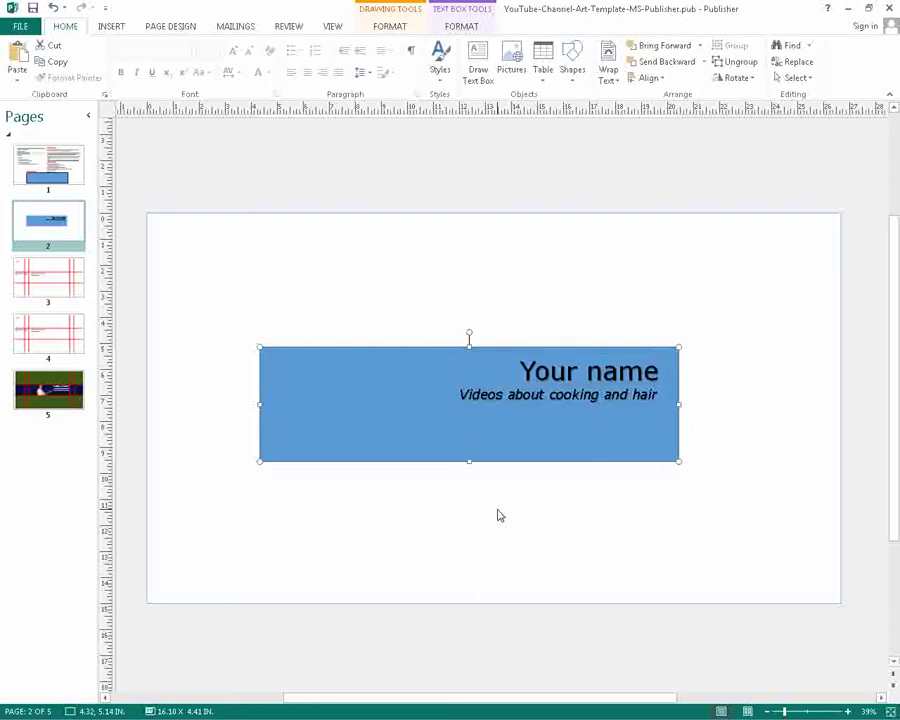
- Copy the banner group to page 4 and fit it into the text and logo safe area at about 5.24, 5.27 in
right_click(408, 357)
left_click(446, 378)
left_click(47, 333)
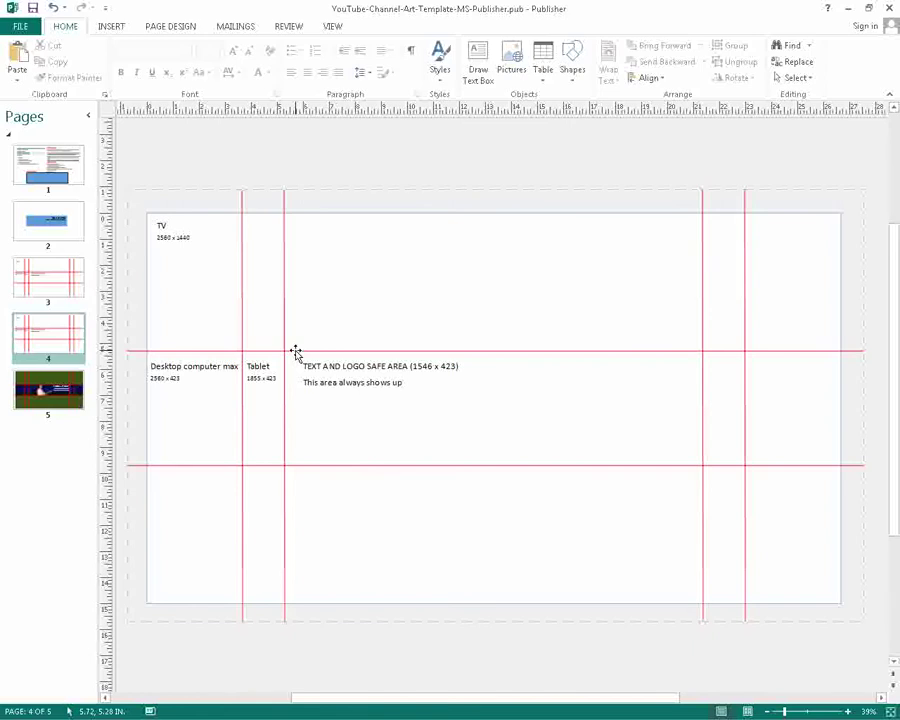
key("ctrl+v")
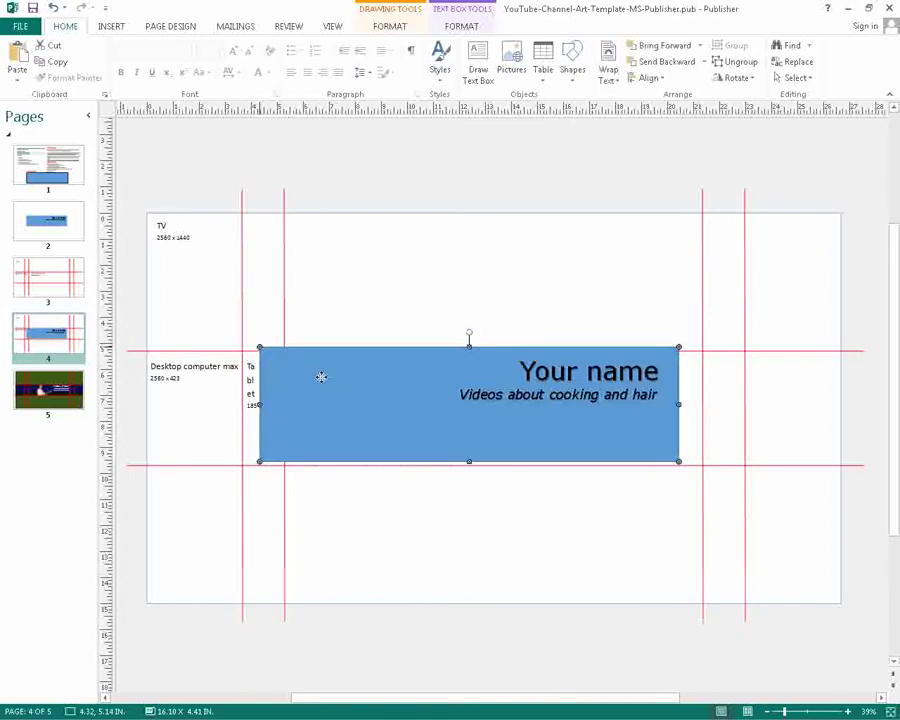
left_click_drag(321, 377, 340, 382)
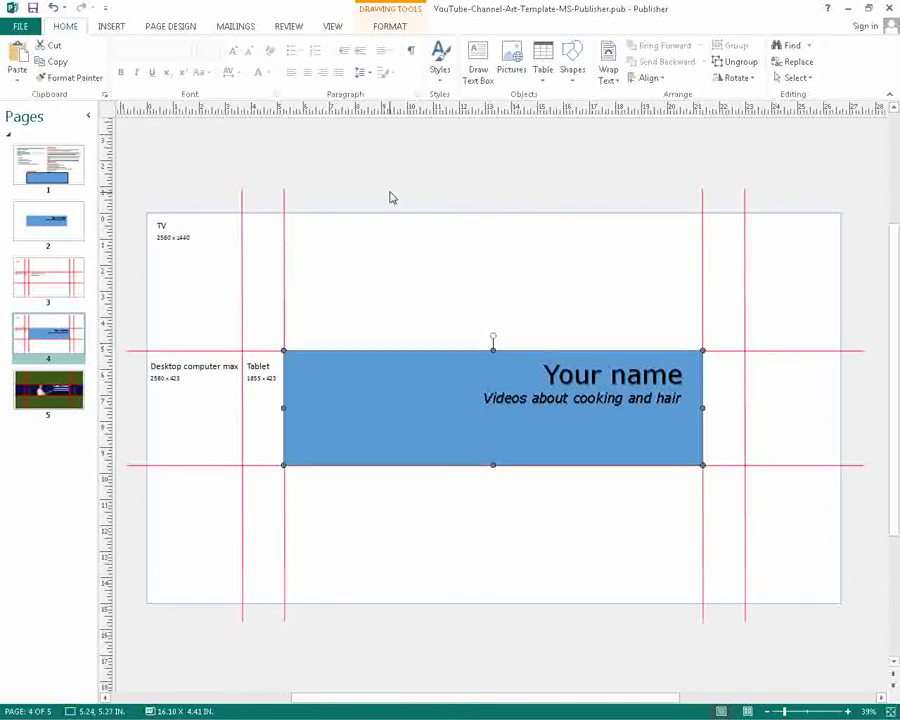
left_click(392, 156)
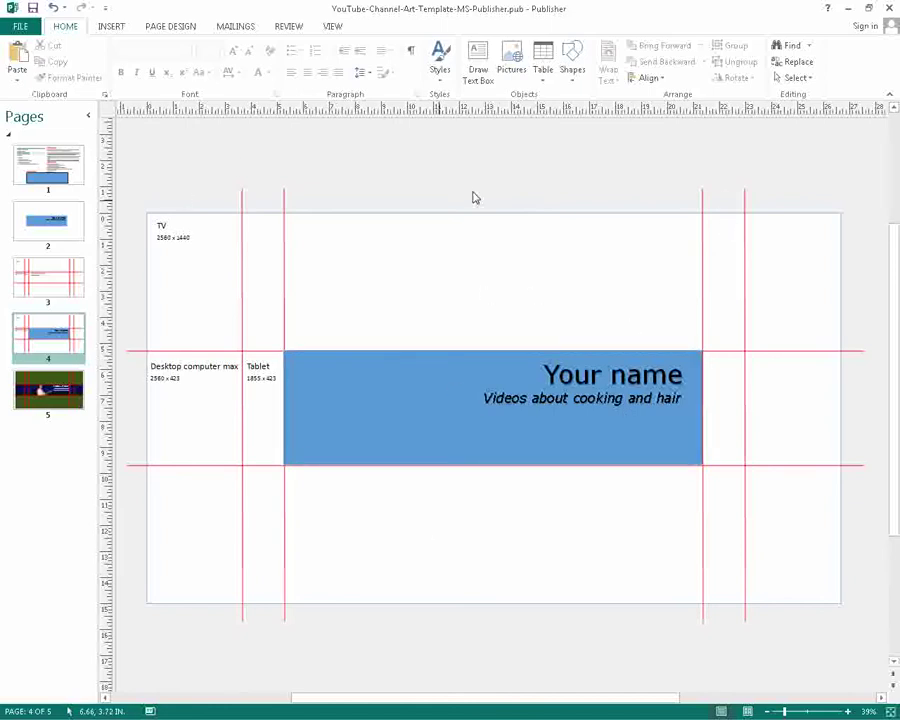
- Bring the red guide line group on page 4 to the front and send it back behind the banner group
left_click(703, 205)
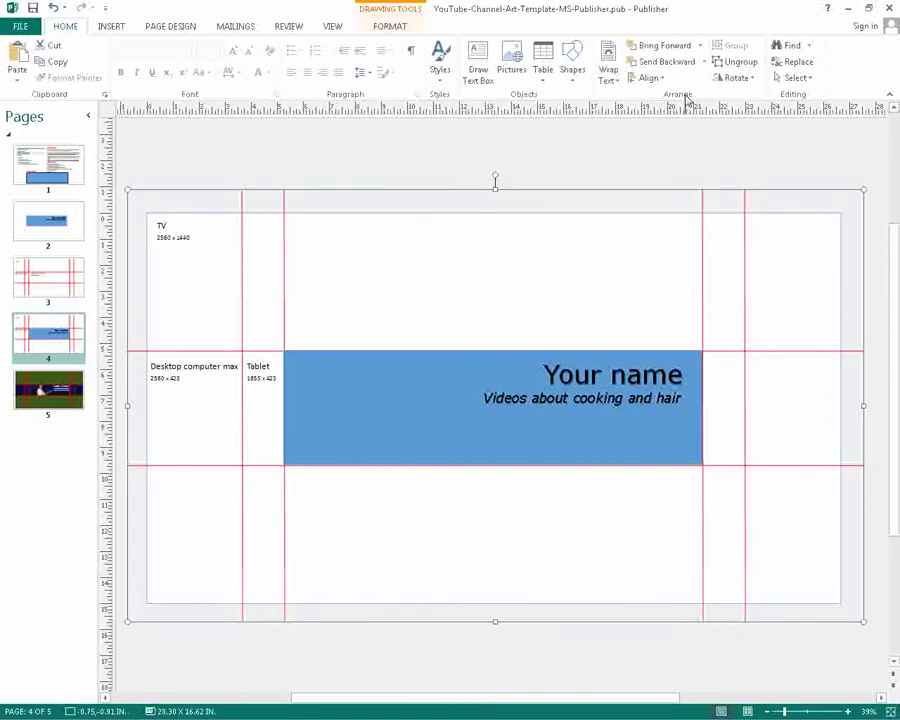
left_click(699, 48)
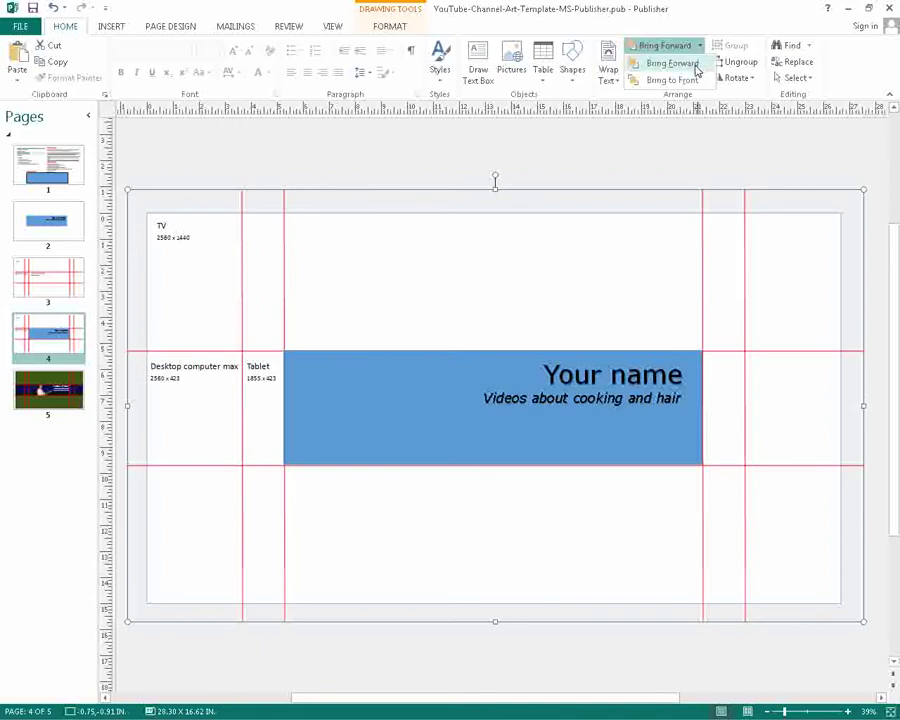
left_click(680, 79)
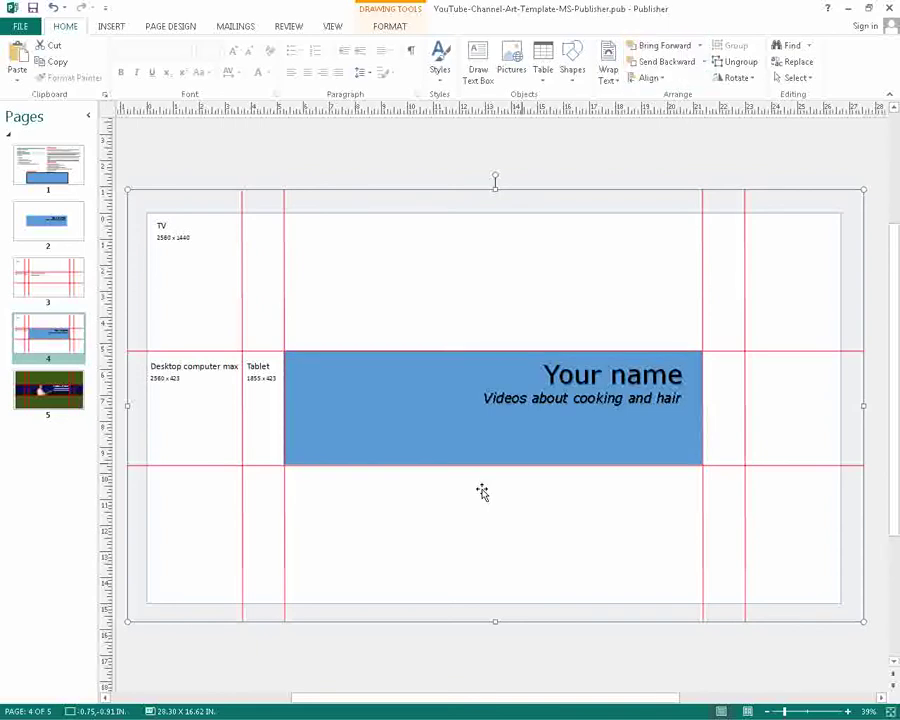
left_click(702, 48)
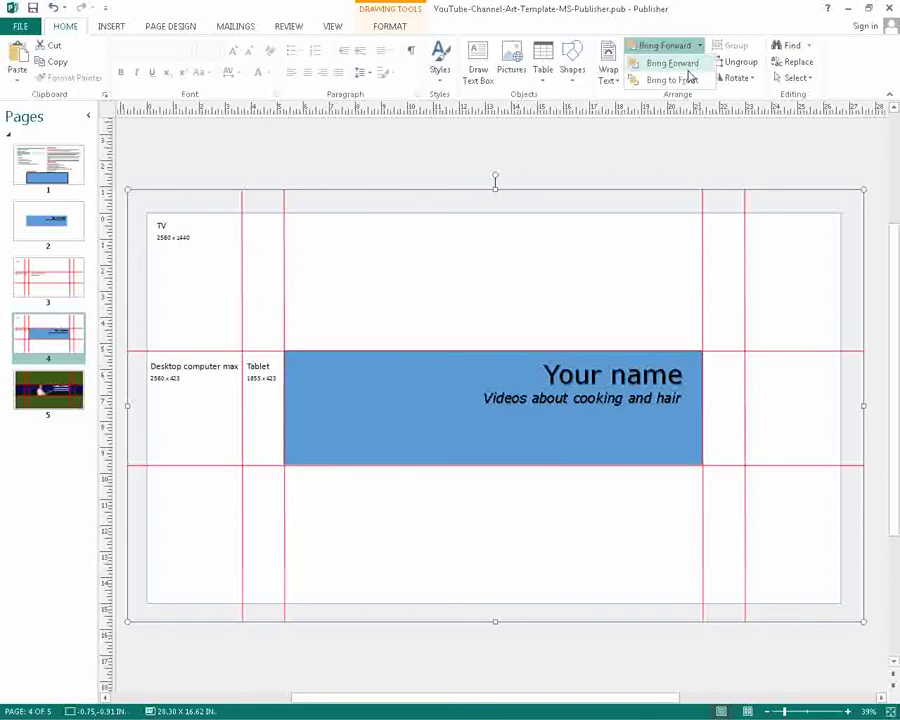
left_click(689, 77)
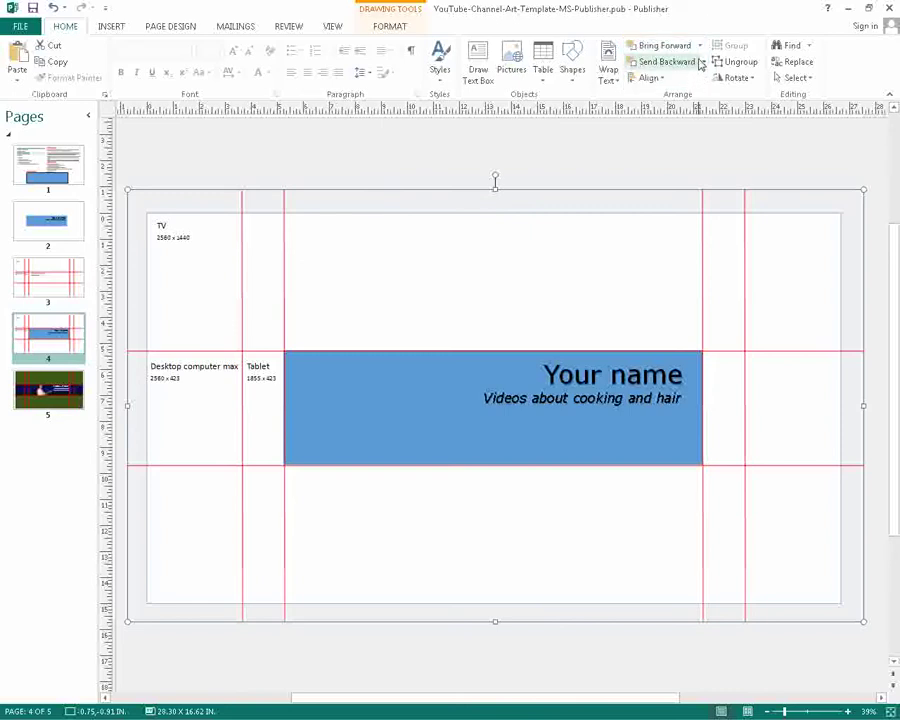
left_click(706, 62)
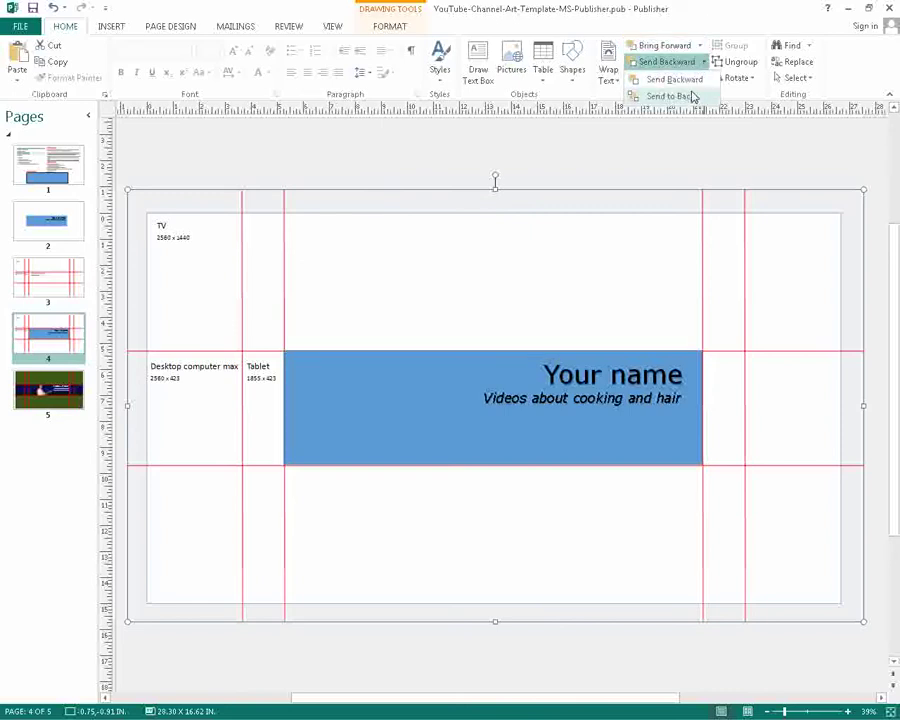
left_click(693, 94)
left_click(566, 173)
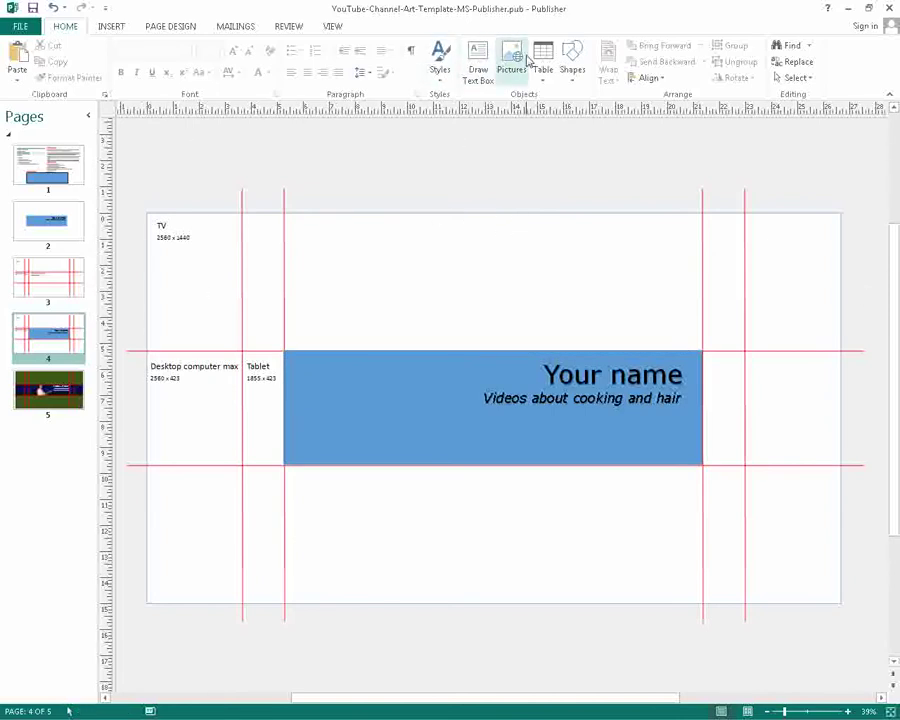
- Draw a rectangle covering the whole of page 4, about 26.67 x 15.08 in
left_click(575, 70)
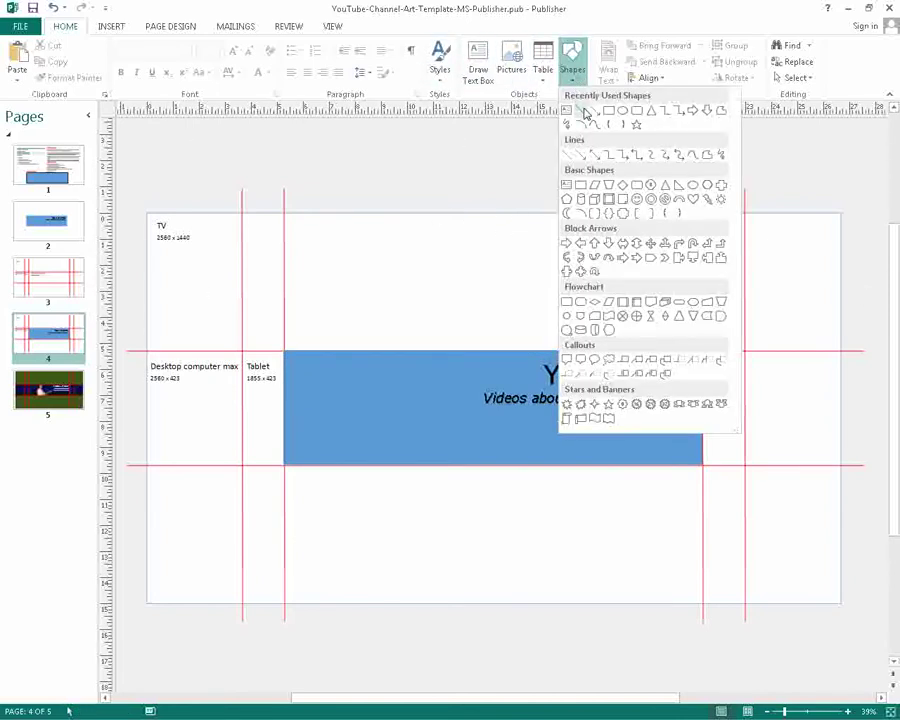
left_click(609, 112)
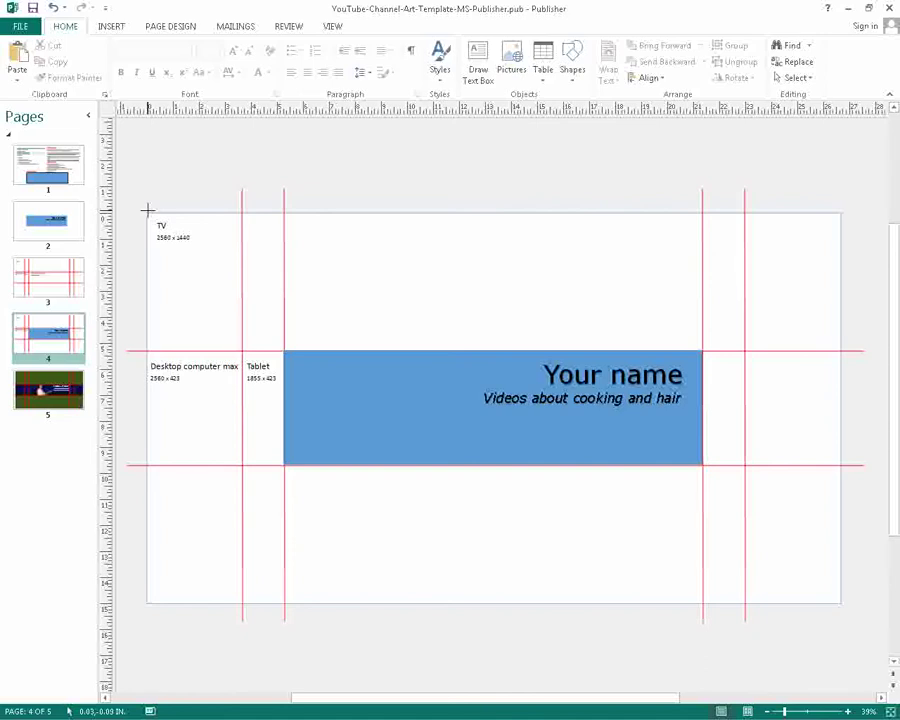
mouse_move(147, 209)
left_mouse_down()
mouse_move(362, 366)
mouse_move(798, 605)
mouse_move(840, 601)
left_mouse_up()
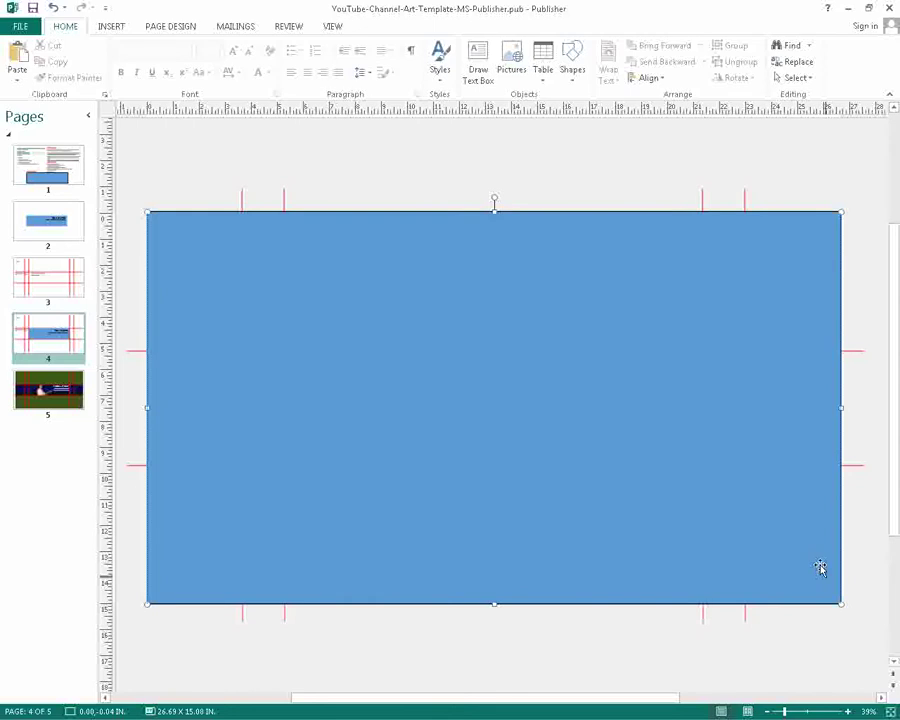
- Format the full-page rectangle on page 4 with no outline and a dark plum fill from the scheme colors
right_click(494, 359)
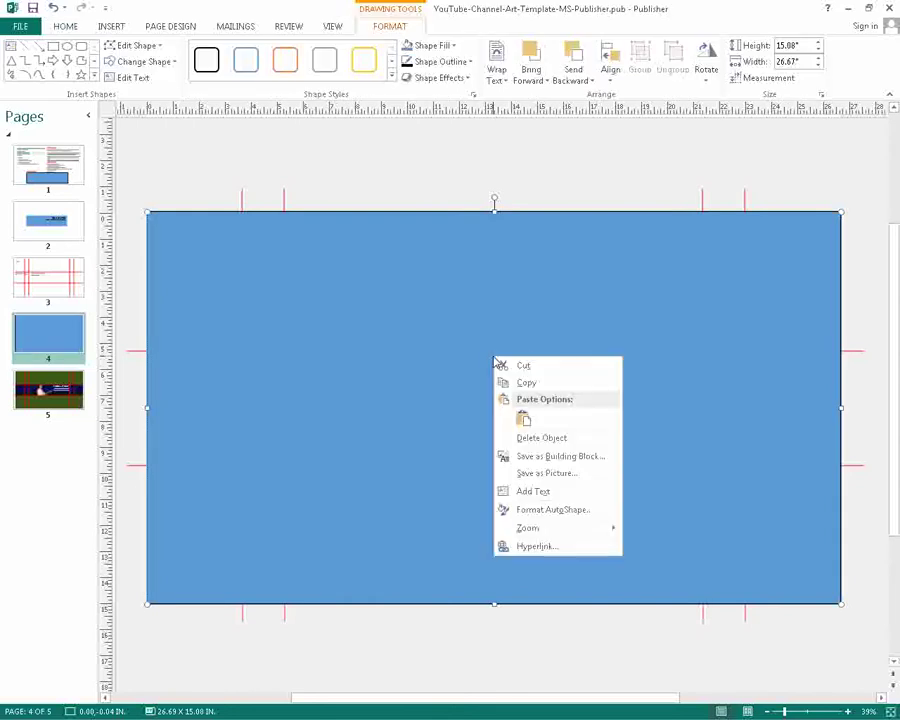
left_click(543, 511)
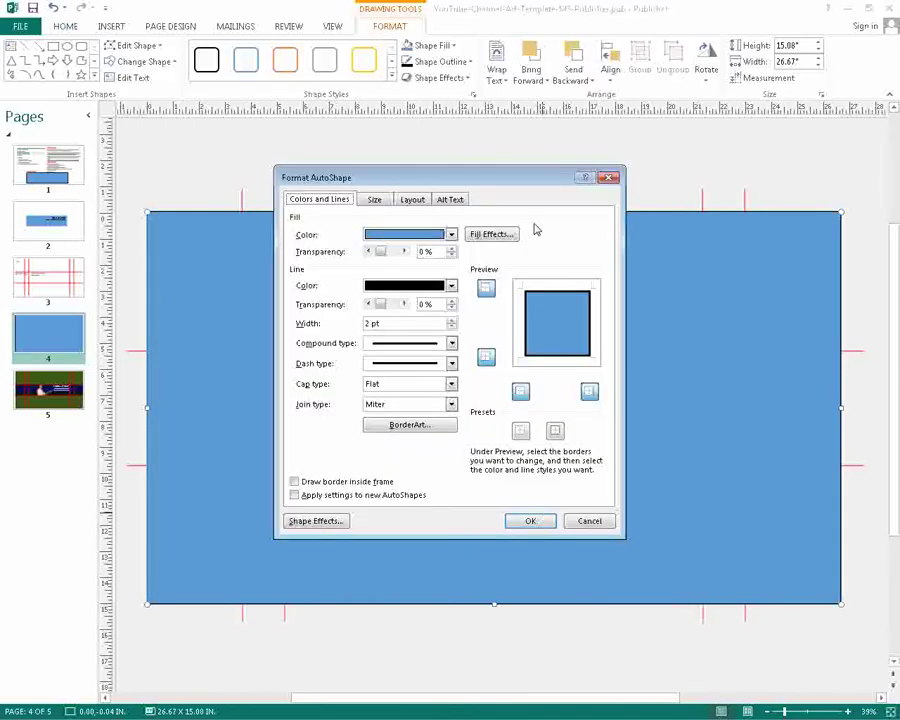
left_click(451, 287)
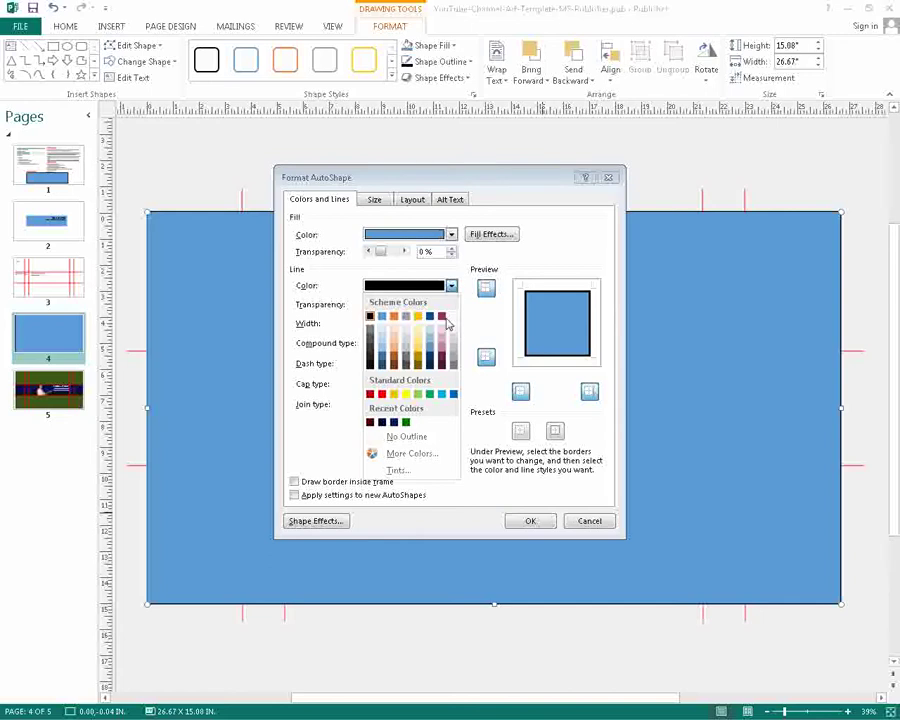
left_click(419, 438)
left_click(451, 234)
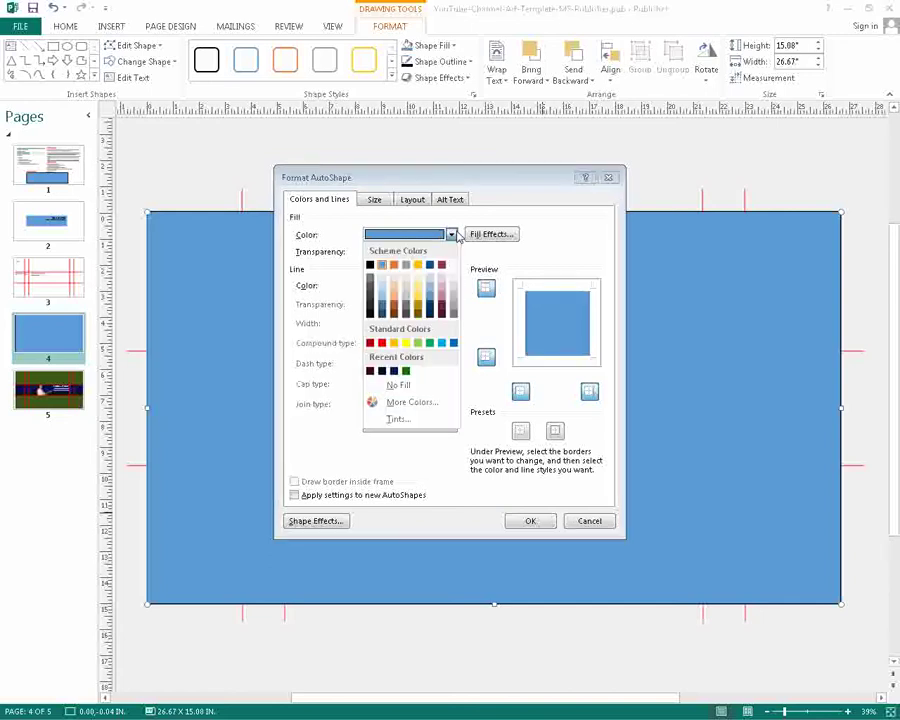
left_click(442, 314)
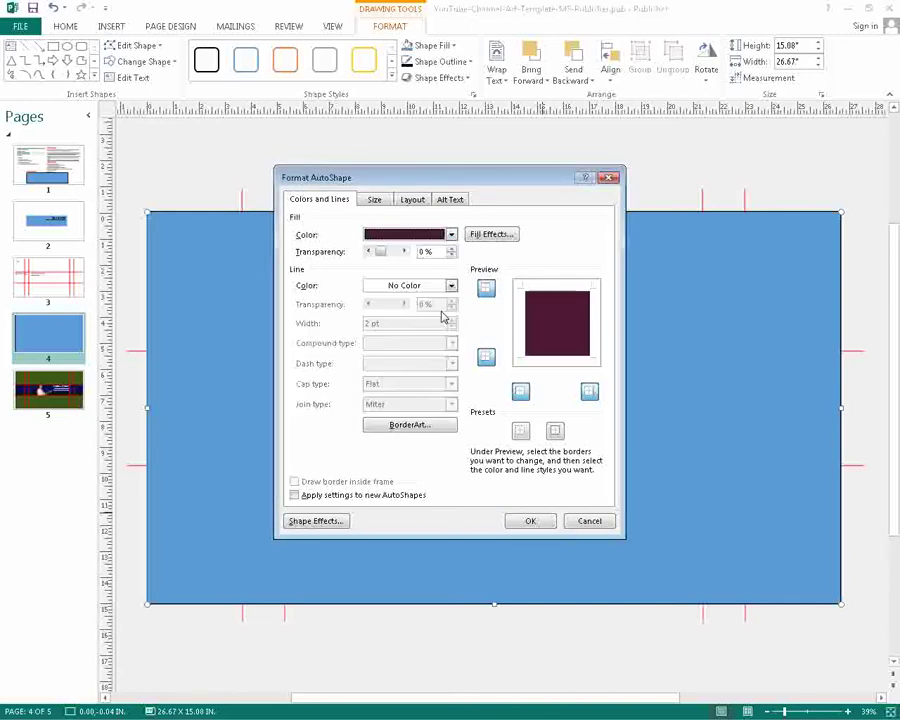
left_click(531, 521)
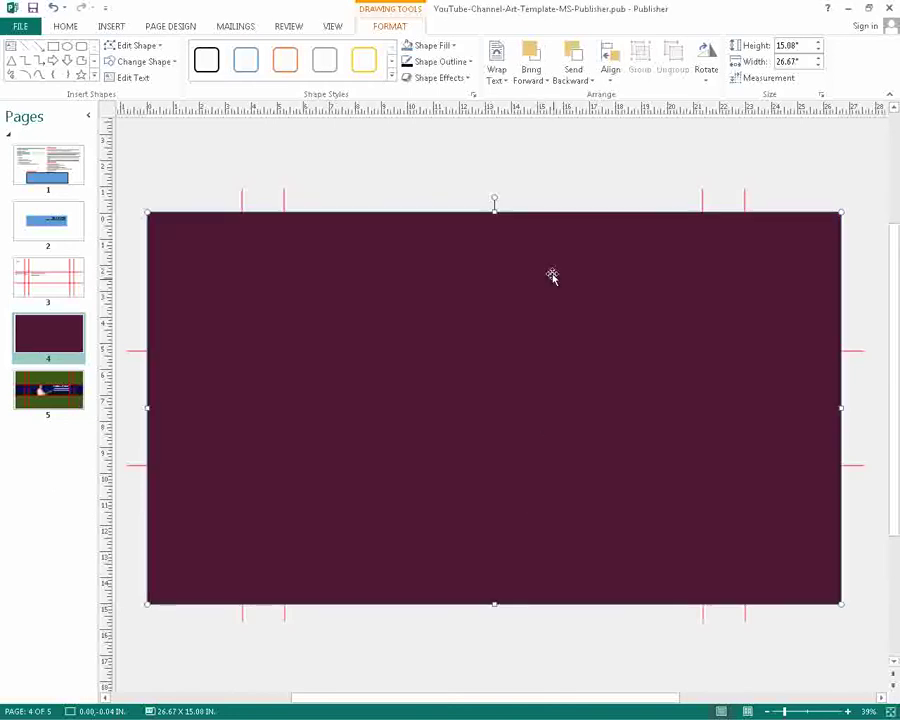
- Send the plum rectangle to the back of page 4, behind the banner and the guide lines
left_click(578, 80)
left_click(597, 113)
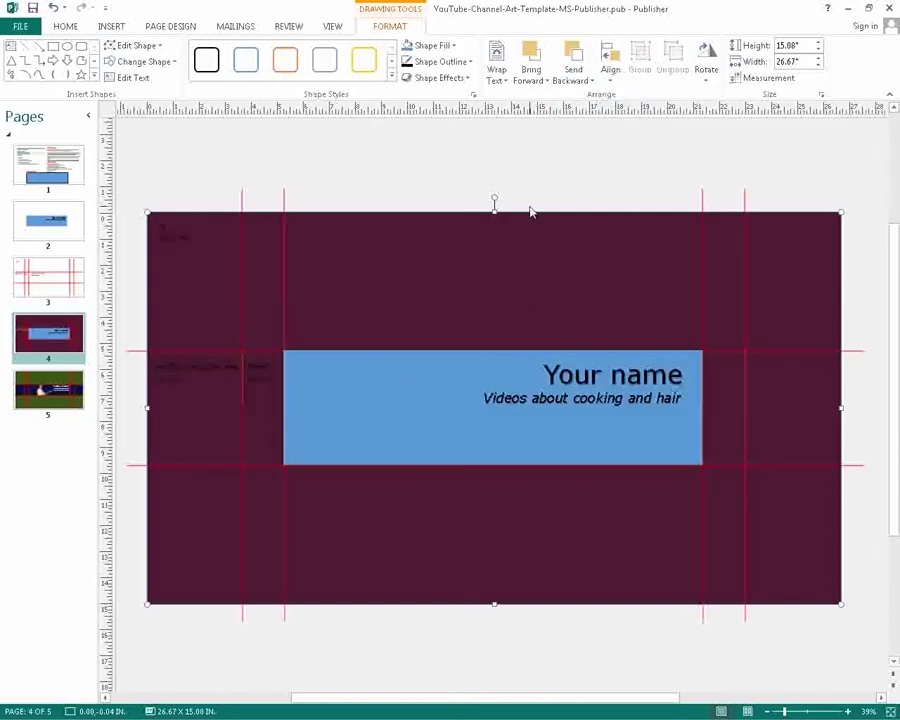
left_click(327, 395)
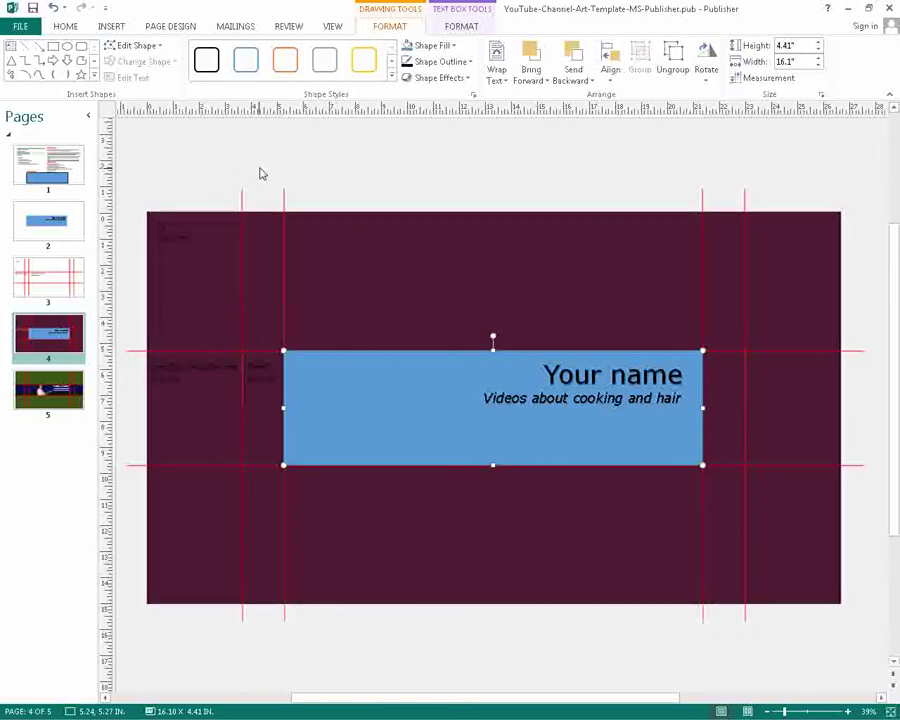
- Delete the red guide line group and the group of guide label text boxes from page 4
left_click(282, 196)
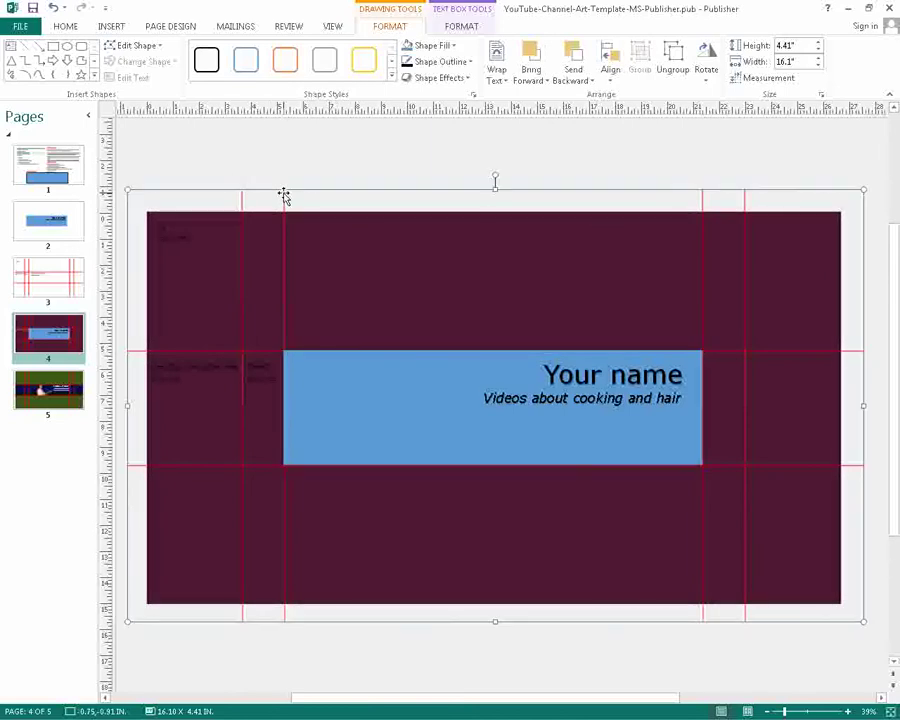
left_click(272, 216)
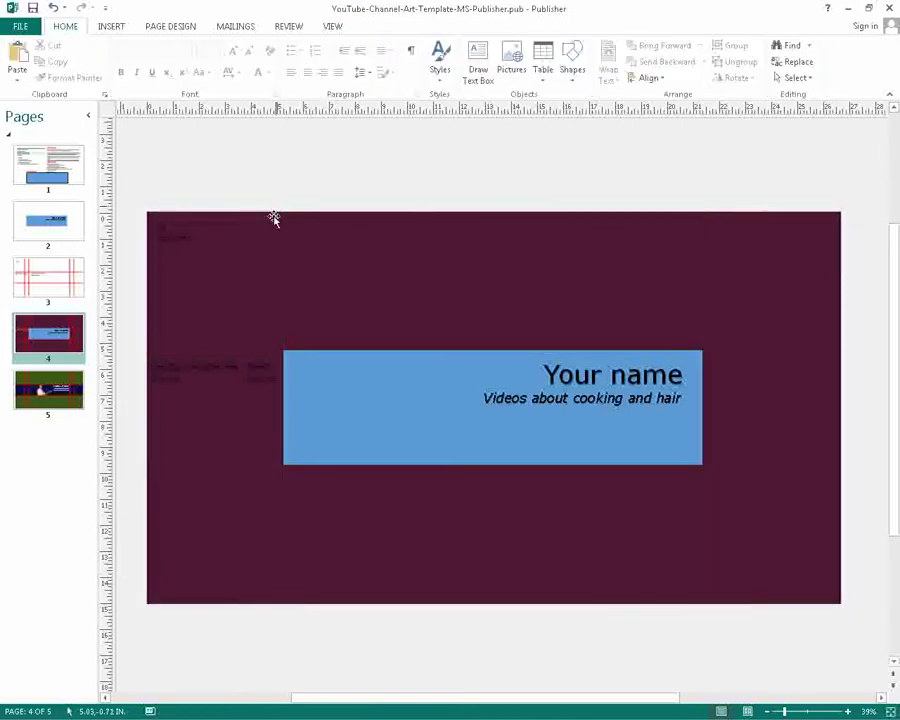
left_click(252, 362)
left_click(253, 364)
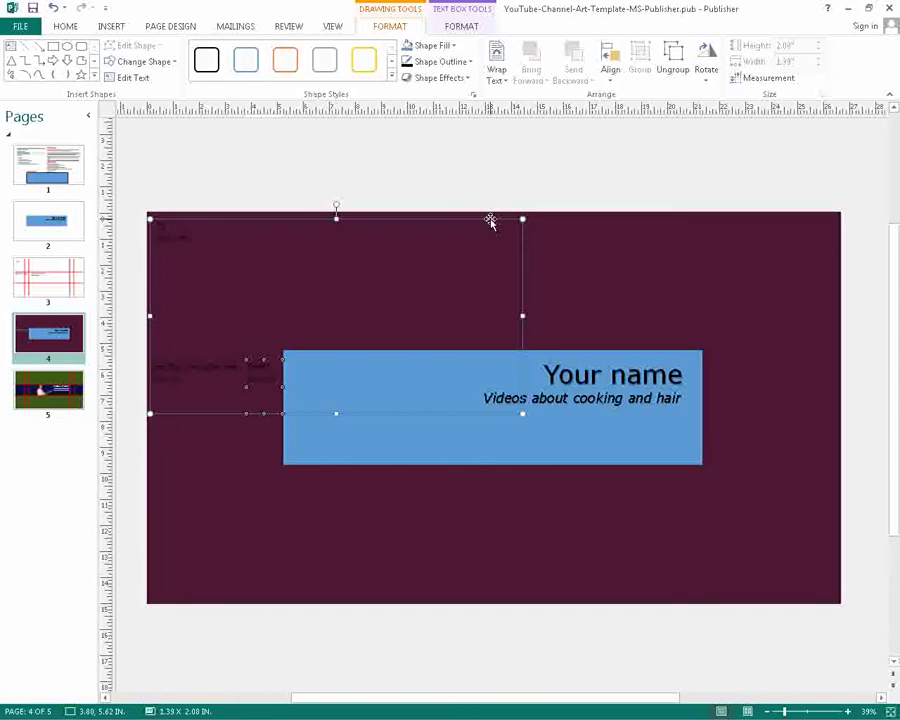
key("Delete")
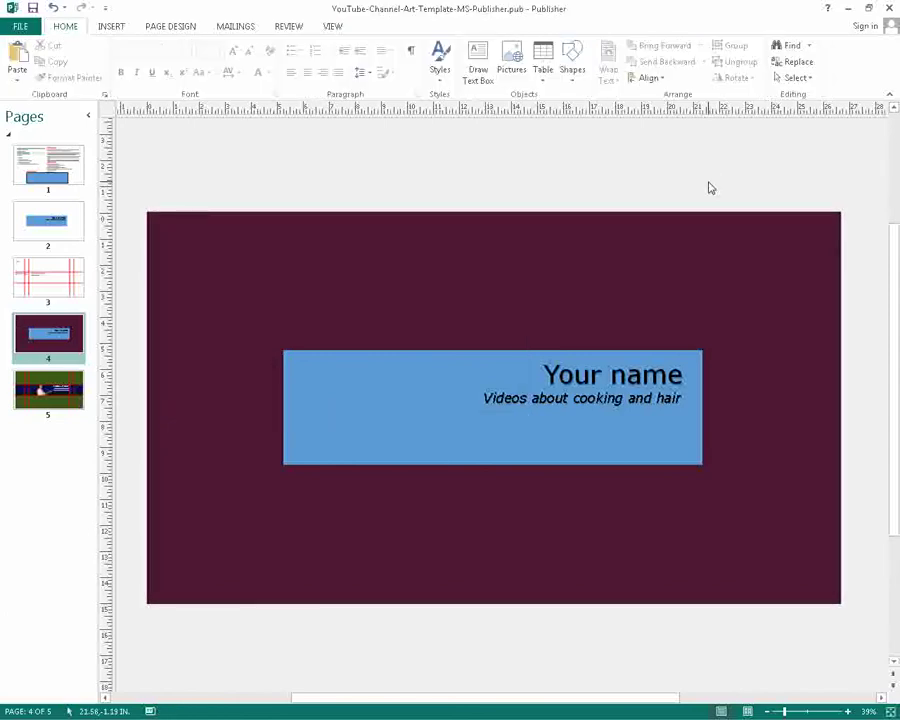
- Set up saving page 4 to the Social Images folder as a PNG image at Web (96 dpi) resolution
left_click(20, 25)
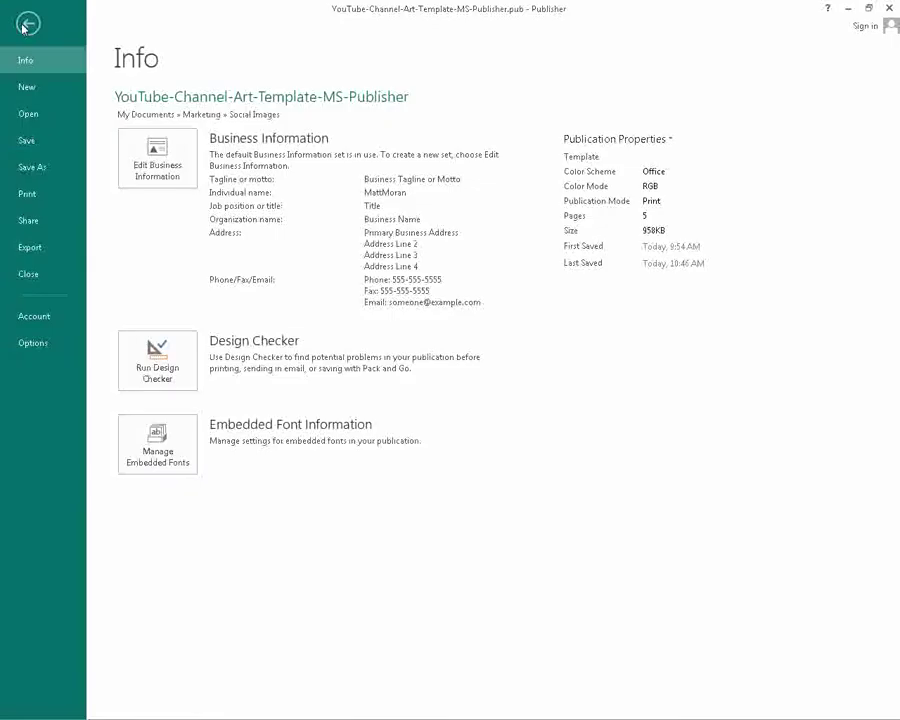
left_click(42, 167)
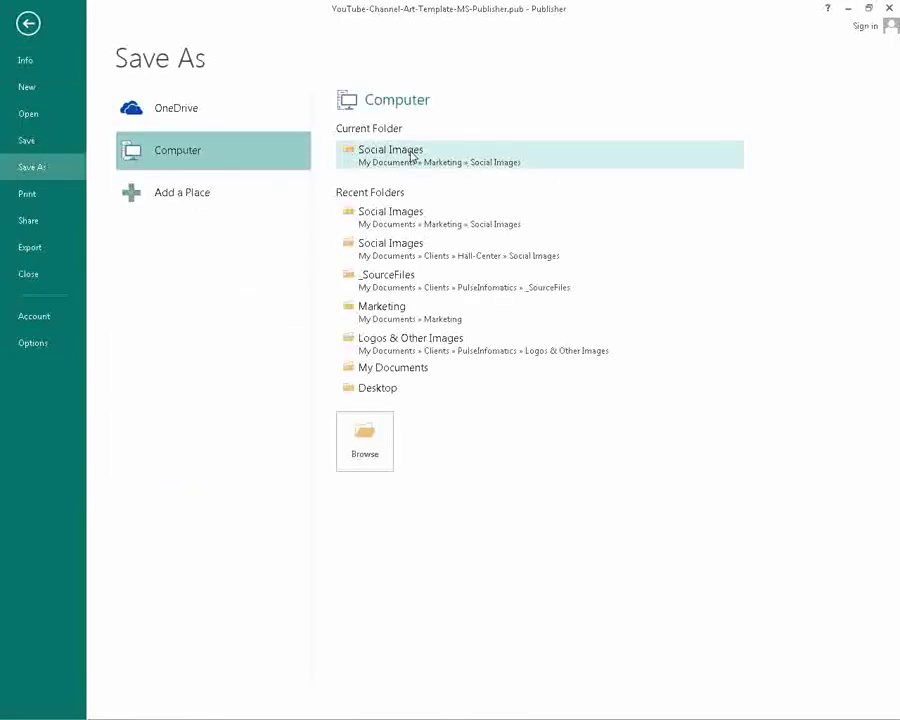
left_click(412, 152)
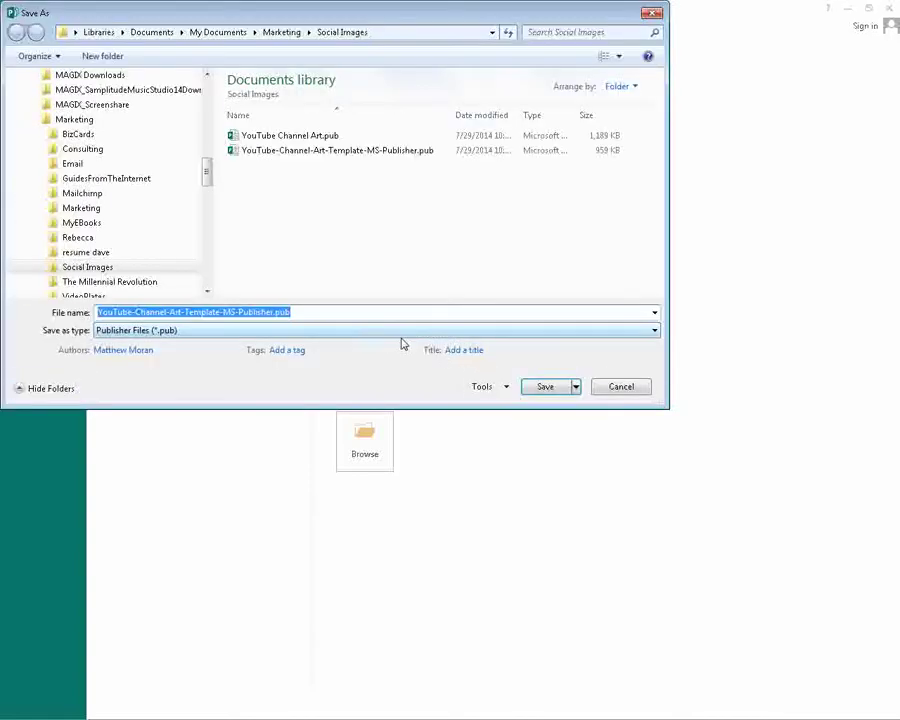
left_click(400, 331)
left_click(260, 555)
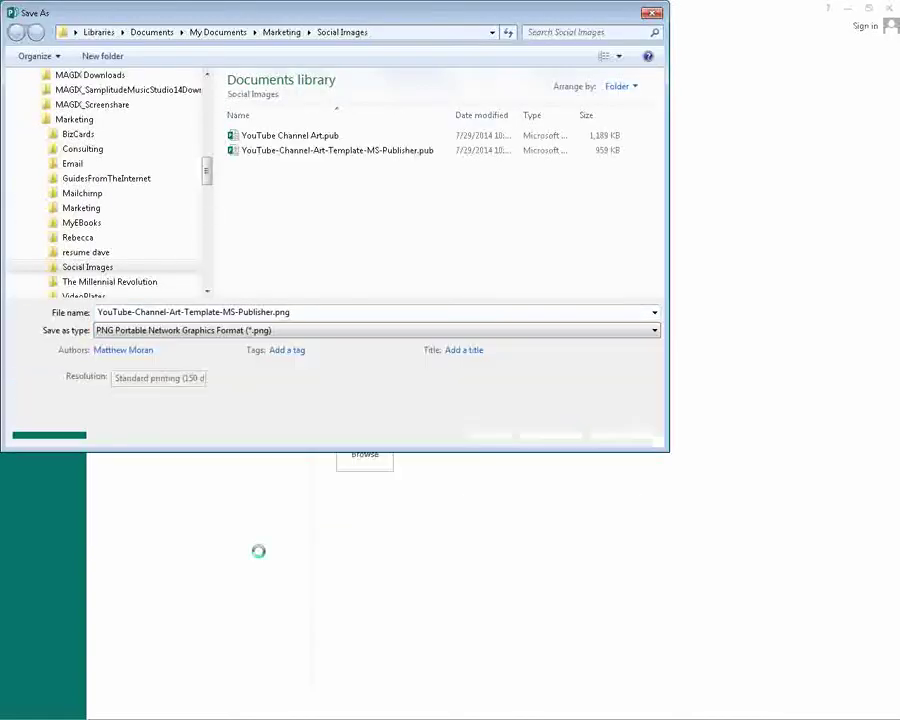
left_click(157, 399)
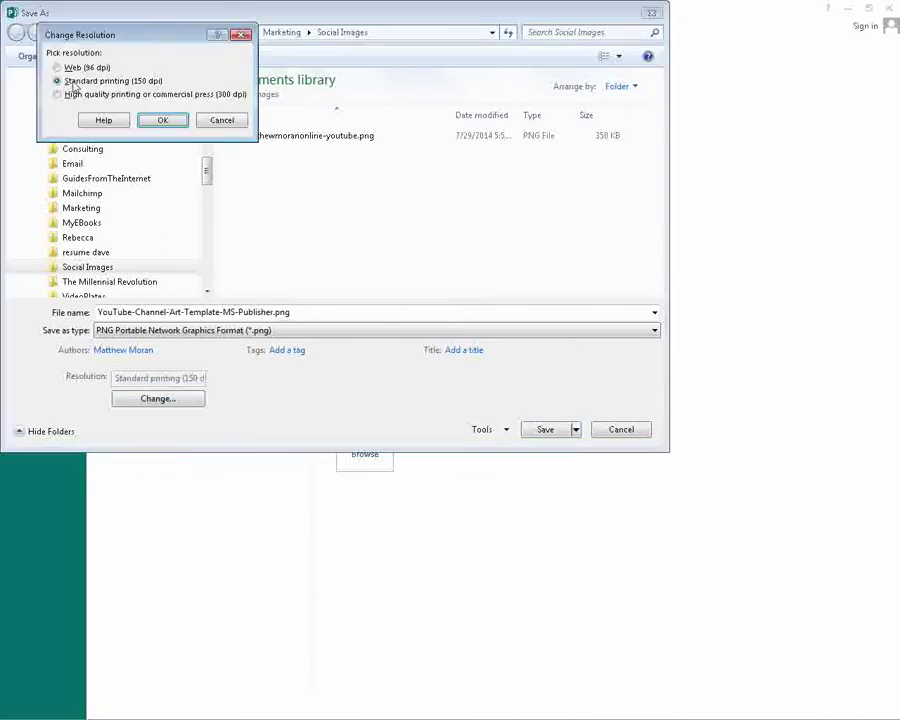
left_click(162, 119)
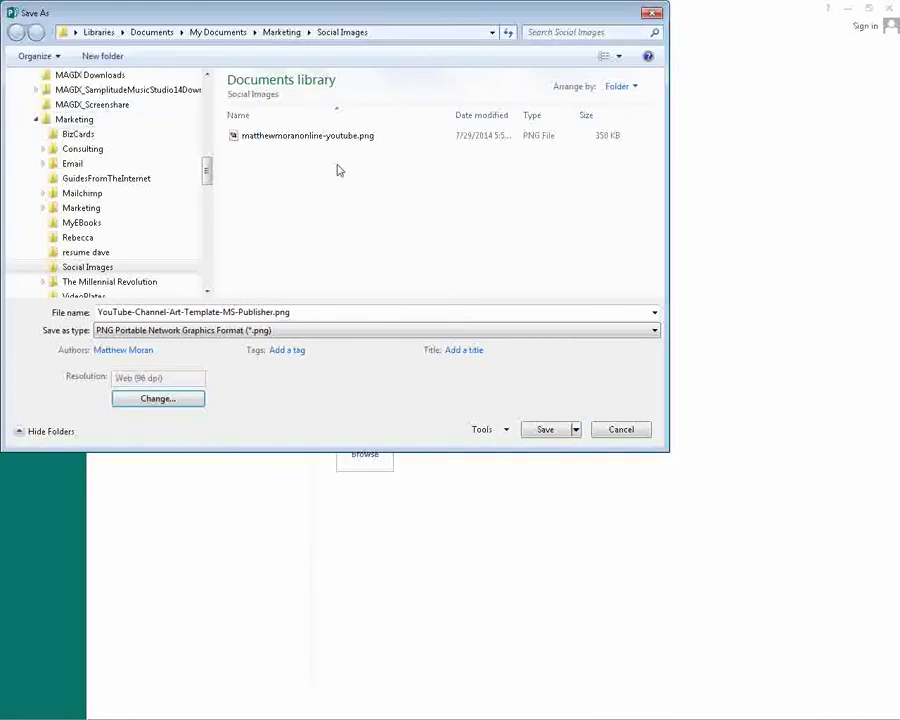
- Name the PNG file firstyoutubechannelart and save it
left_click(320, 316)
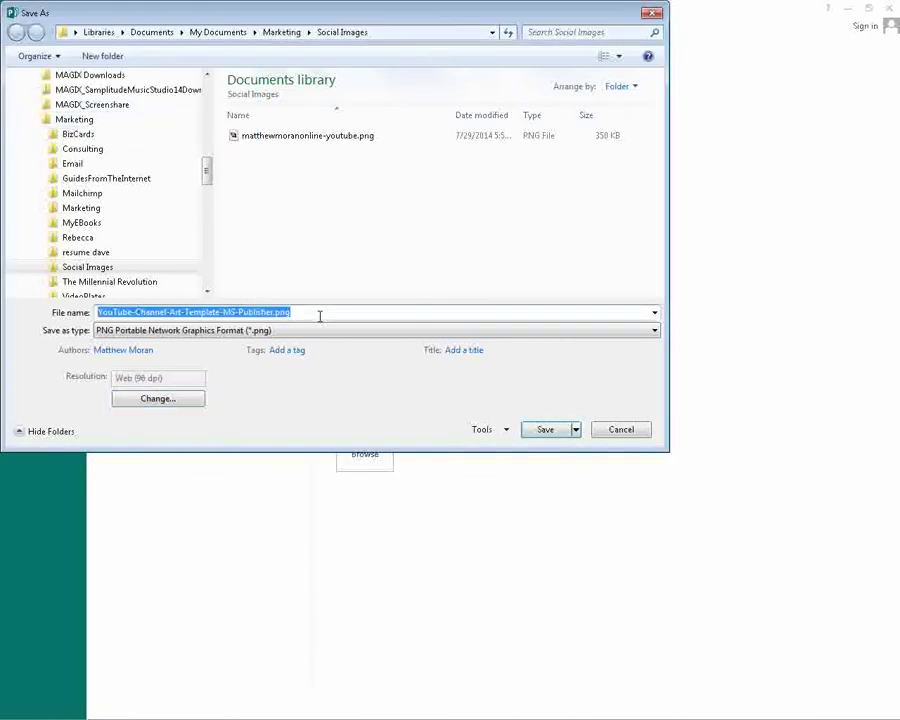
type("firstyoutubechannelart")
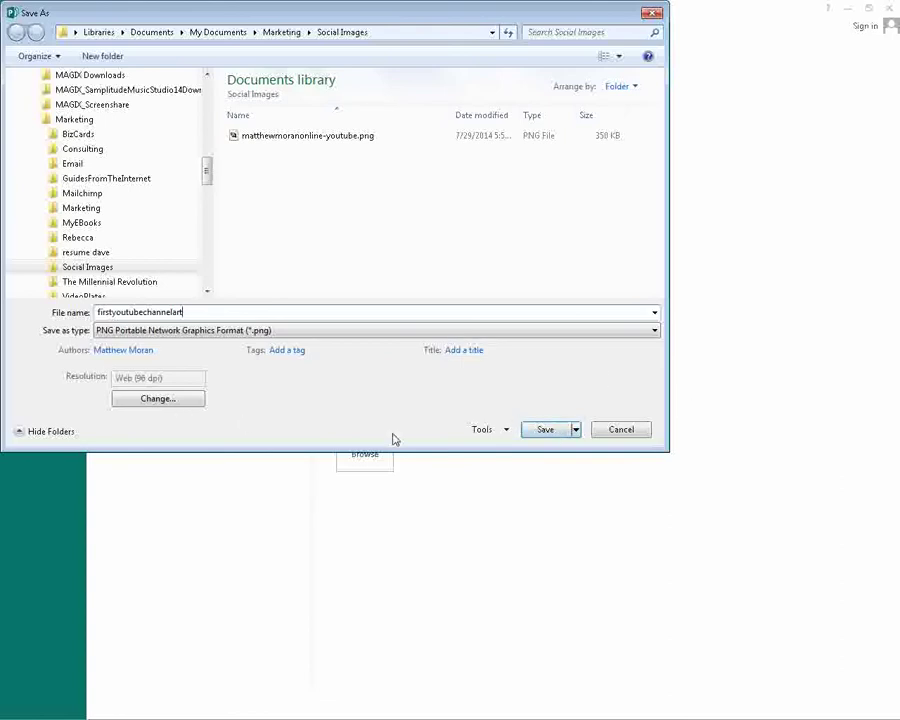
left_click(552, 431)
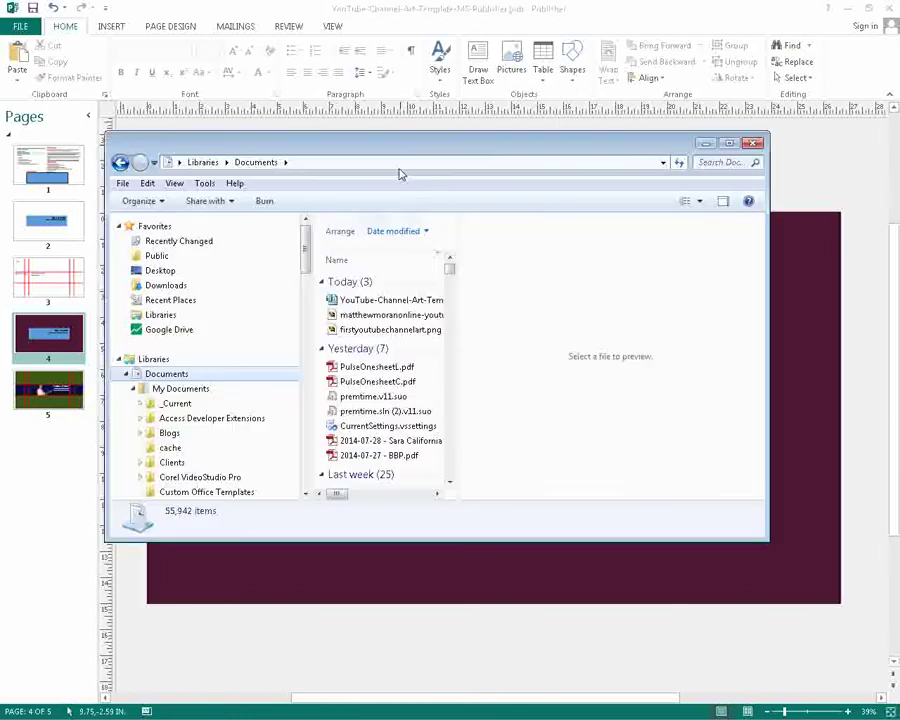
- Preview firstyoutubechannelart.png from the Documents library in a maximized Windows Photo Viewer window, and close the viewer to return to Publisher
left_click(376, 332)
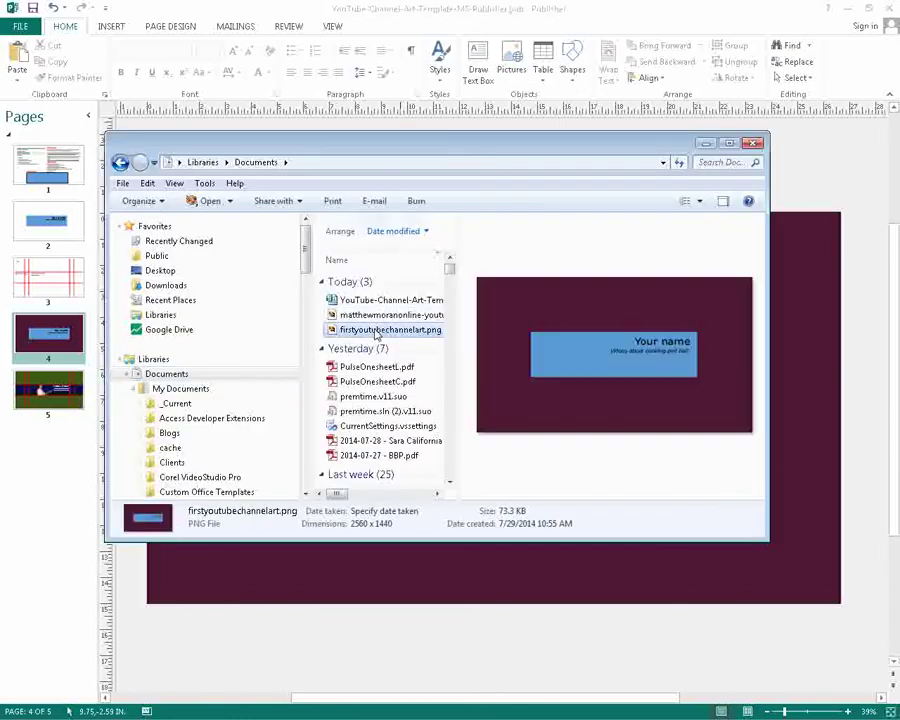
right_click(376, 332)
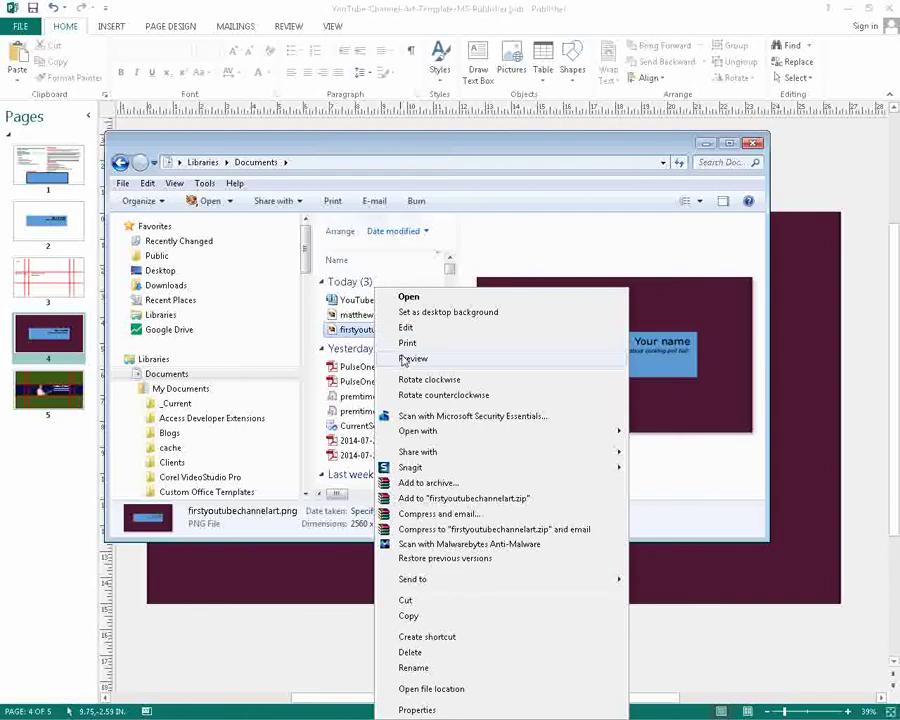
left_click(398, 357)
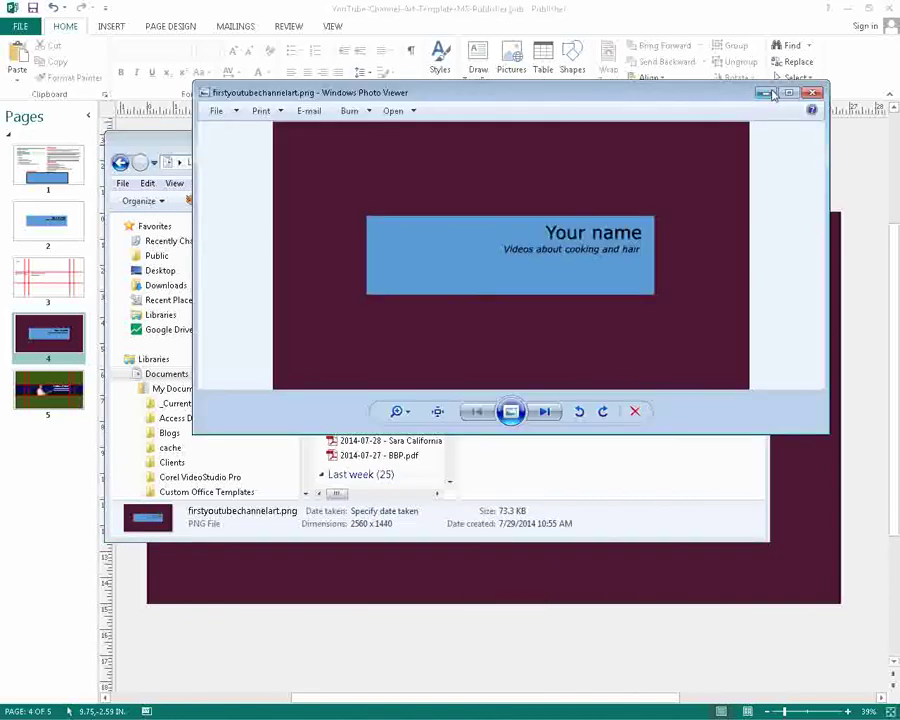
left_click(790, 92)
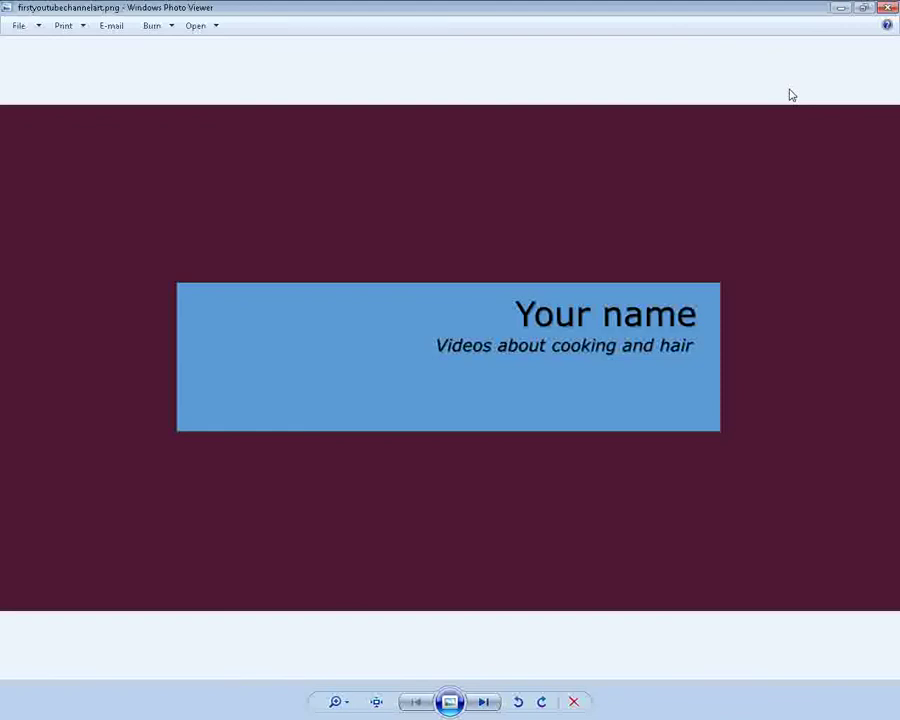
left_click(887, 8)
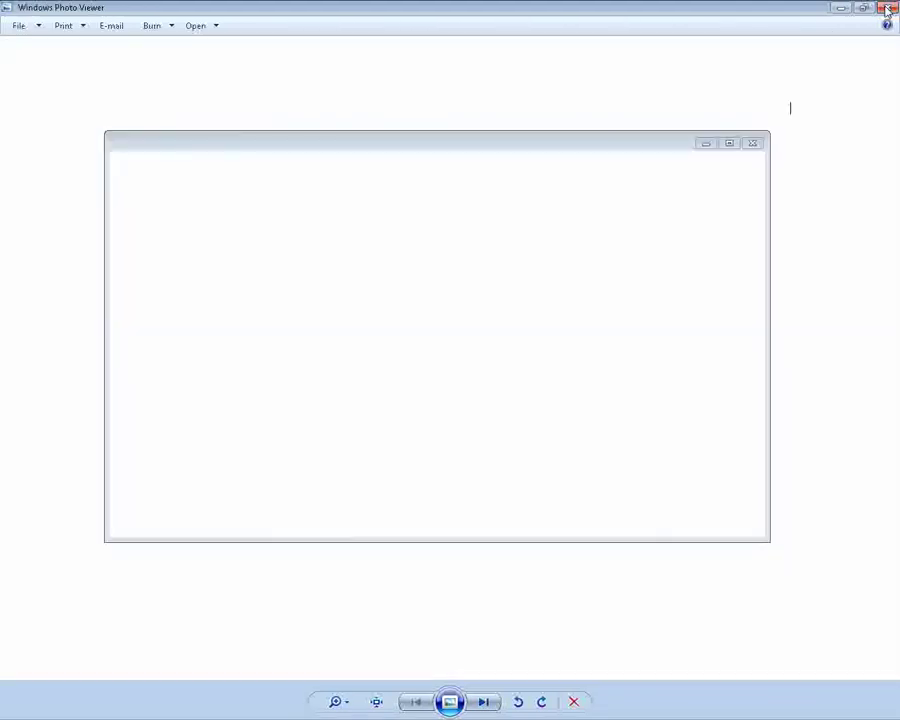
left_click(698, 10)
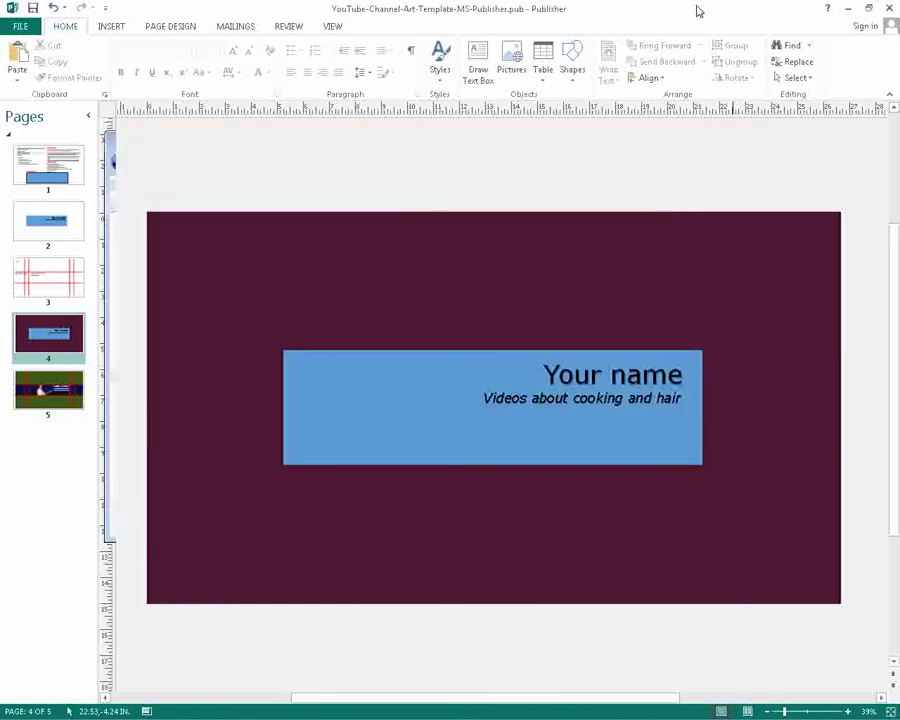
- Review the sample channel art on page 5 and the template instructions on page 1
left_click(54, 390)
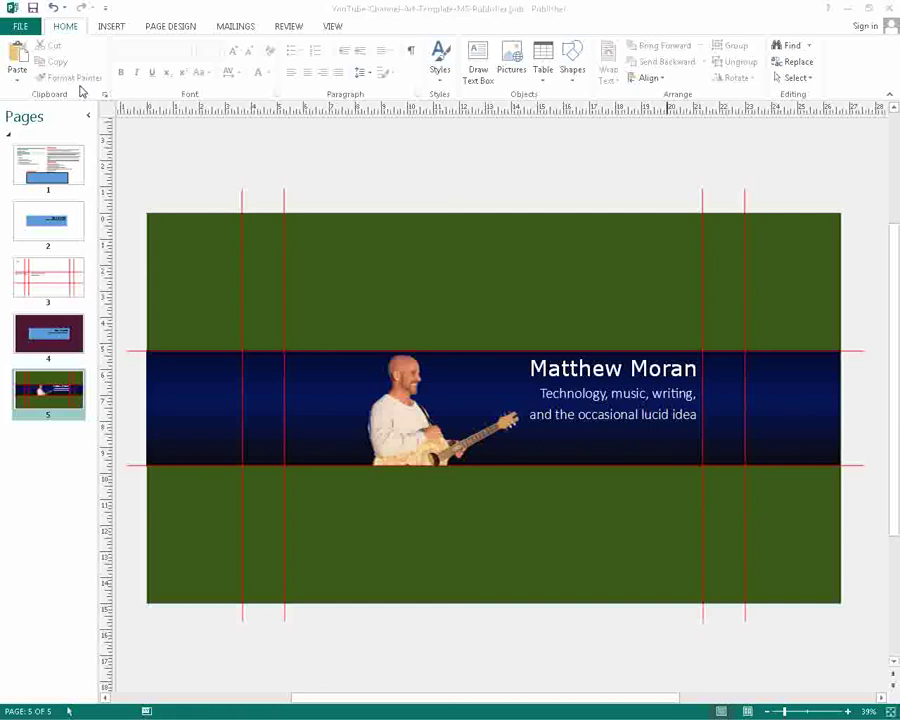
left_click(57, 157)
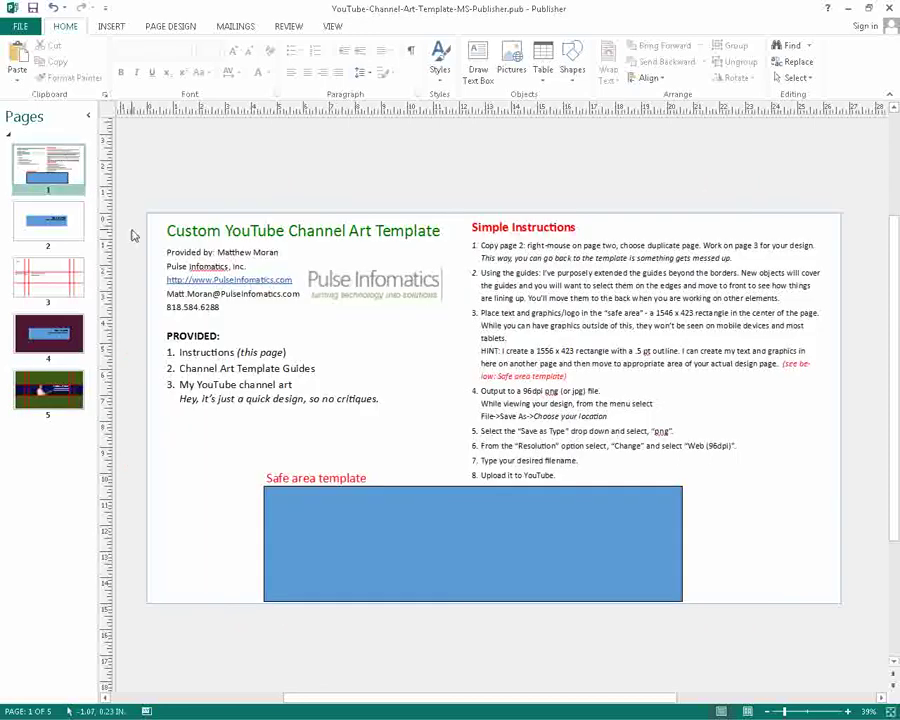